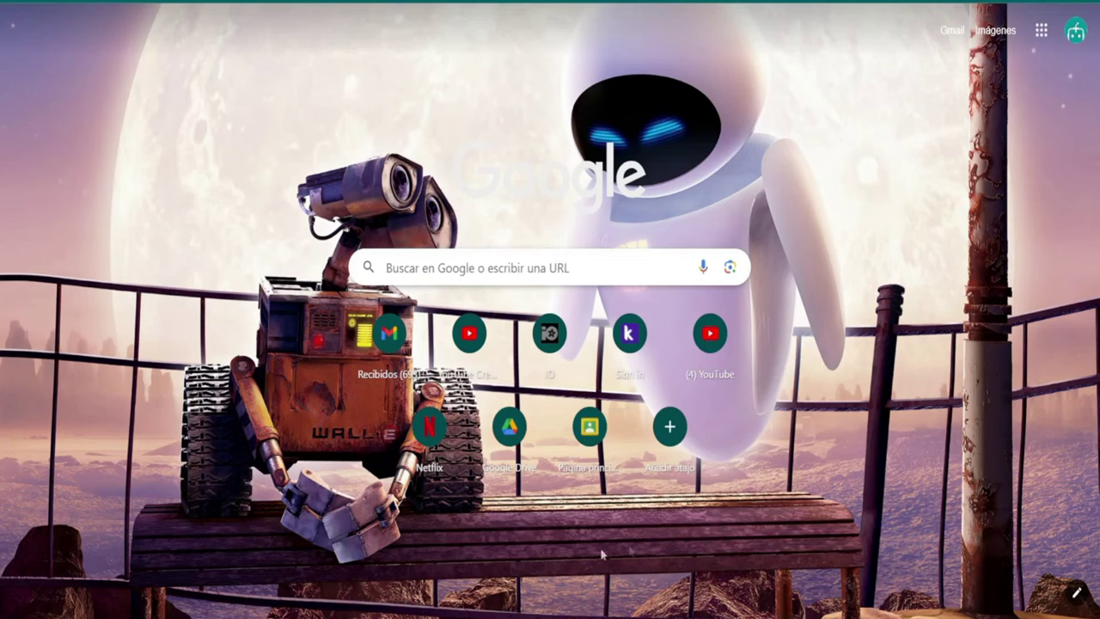
- Go to blynk.io from the Chrome new-tab address bar
{"action": "left_click", "coordinate": [481, 267]}
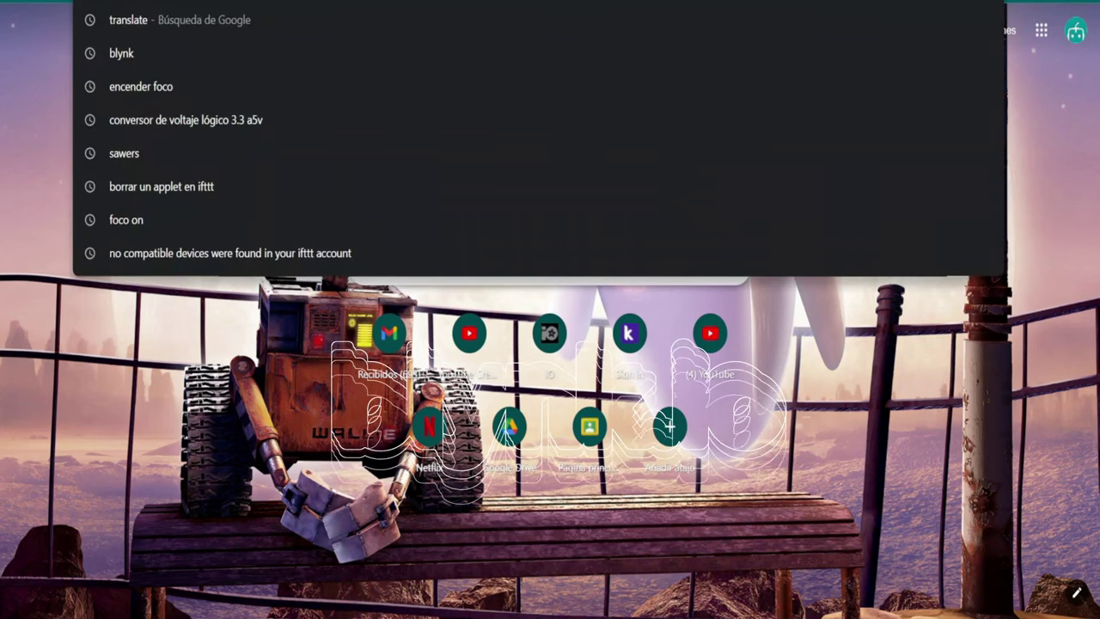
{"action": "type", "text": "blynk"}
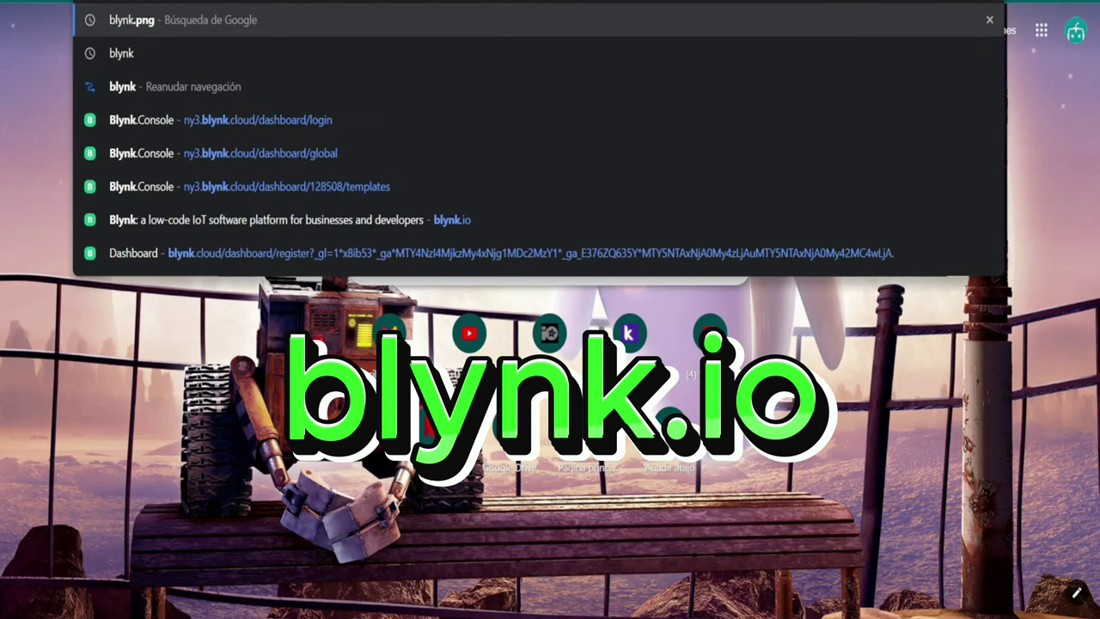
{"action": "type", "text": ".io"}
{"action": "key", "text": "Return"}
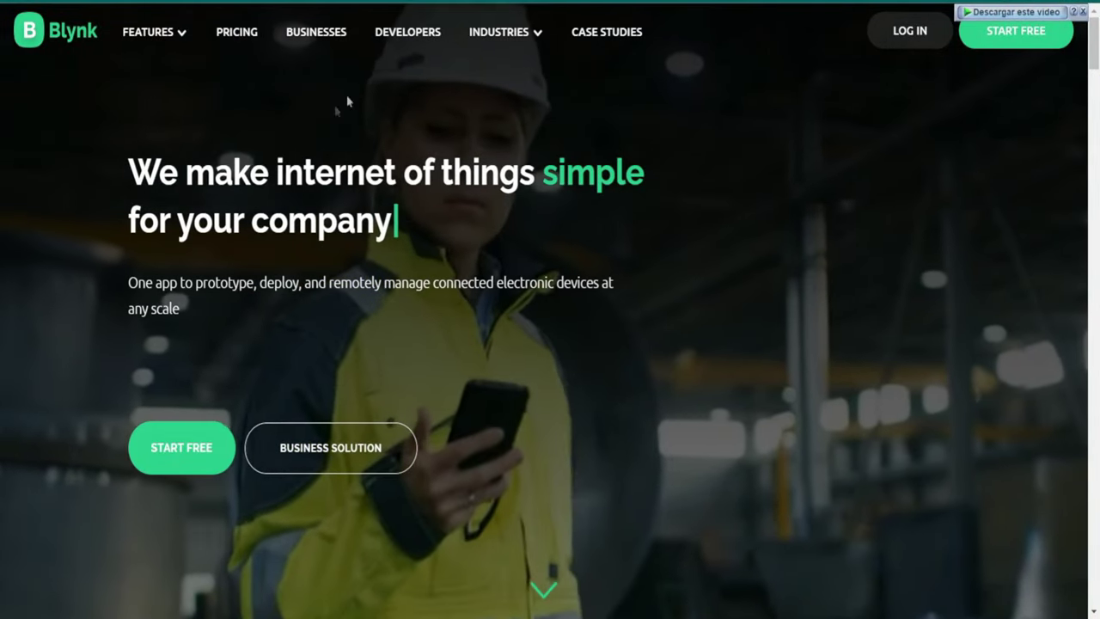
- Start a free sign-up, paste the email address, accept the terms and submit the form
{"action": "scroll", "coordinate": [408, 298], "scroll_direction": "down", "scroll_amount": 3}
{"action": "scroll", "coordinate": [408, 298], "scroll_direction": "up", "scroll_amount": 3}
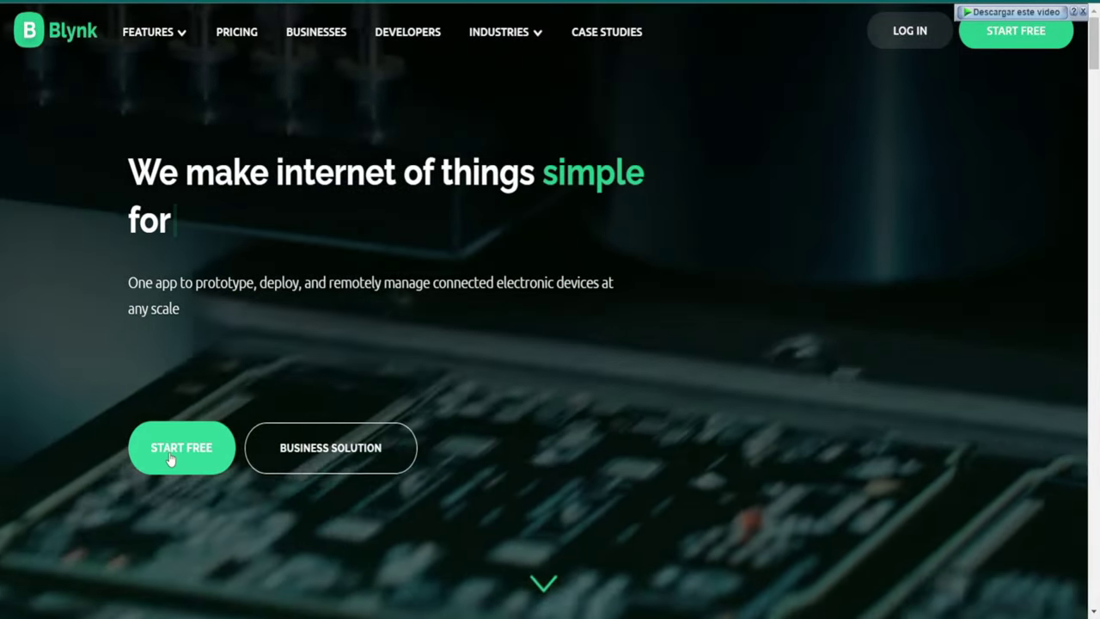
{"action": "left_click", "coordinate": [170, 458]}
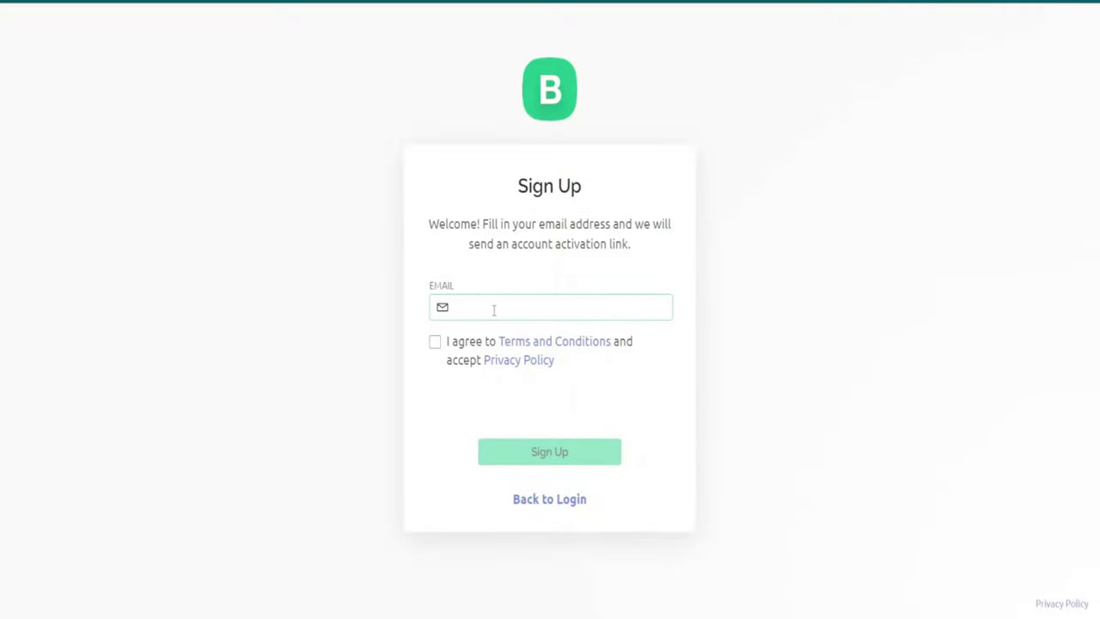
{"action": "left_click", "coordinate": [547, 305]}
{"action": "key", "text": "ctrl+v"}
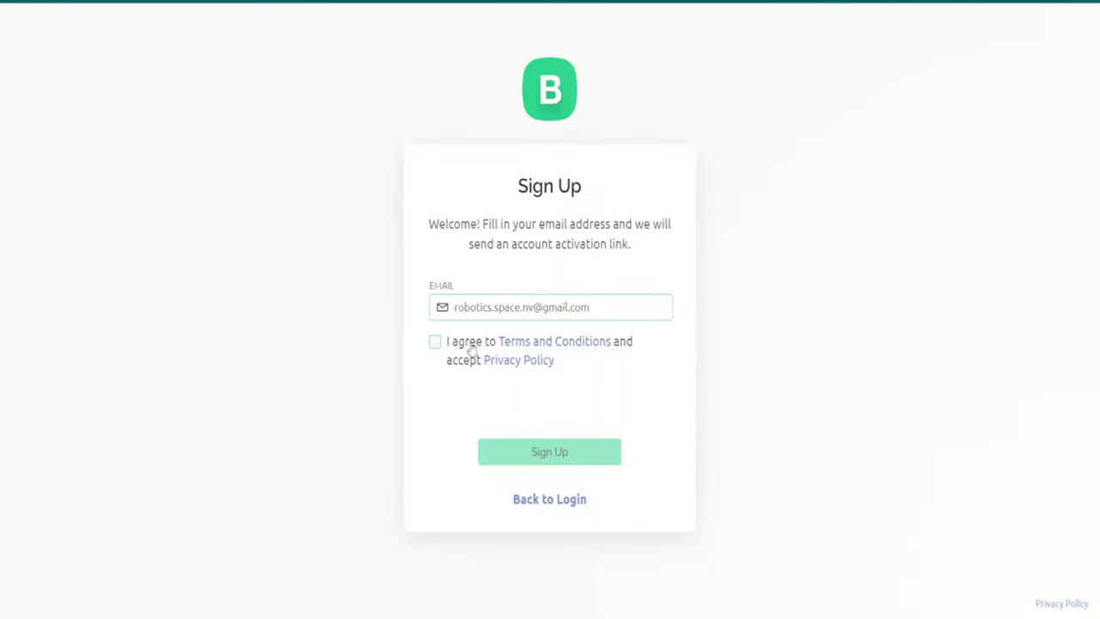
{"action": "left_click", "coordinate": [435, 343]}
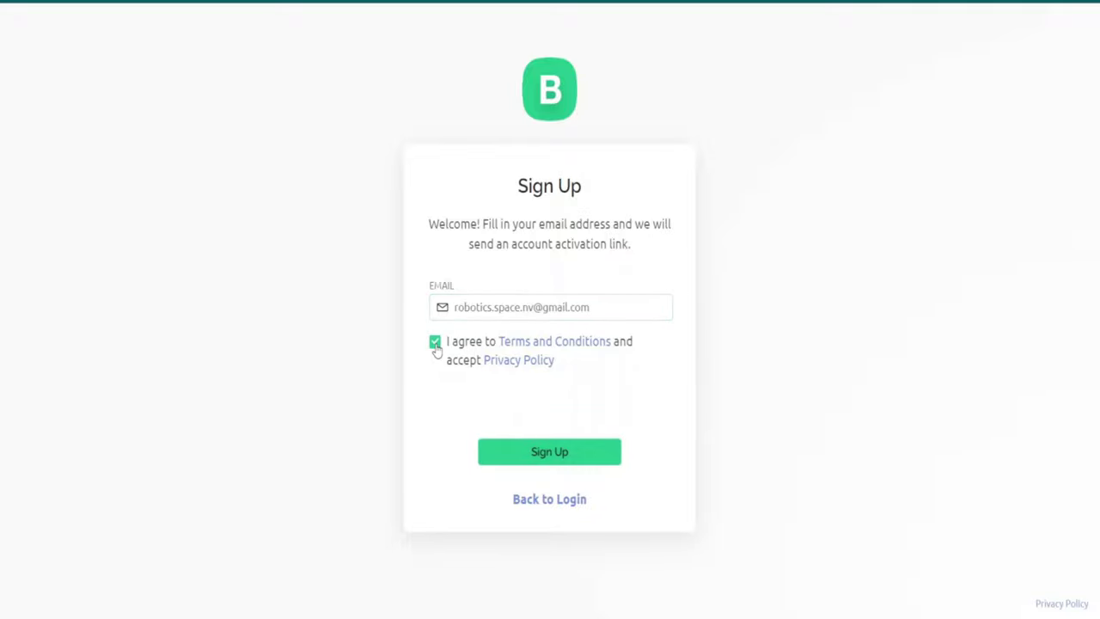
{"action": "left_click", "coordinate": [556, 454]}
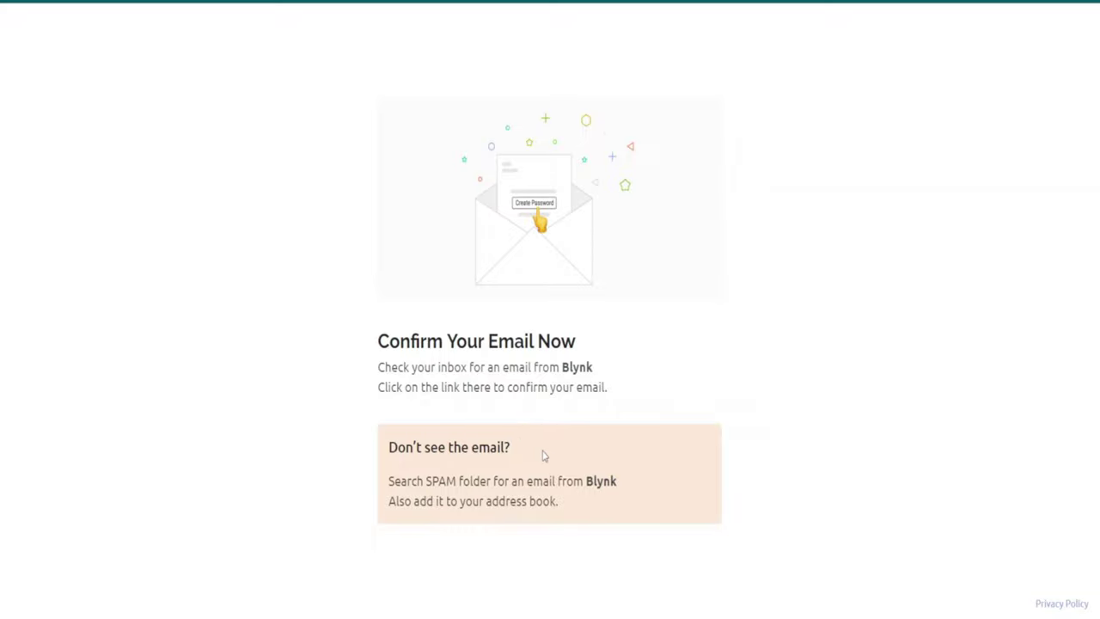
{"action": "left_click_drag", "start_coordinate": [425, 479], "coordinate": [458, 481]}
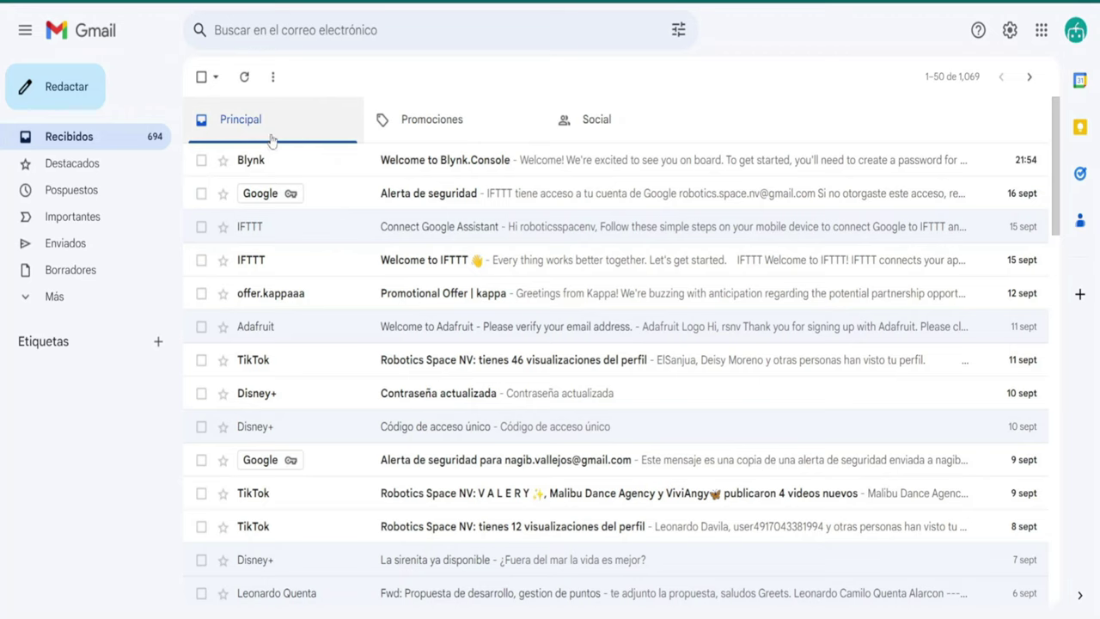
- Open the Blynk welcome email from the Más folders and follow its Crear contraseña link
{"action": "left_click", "coordinate": [54, 295]}
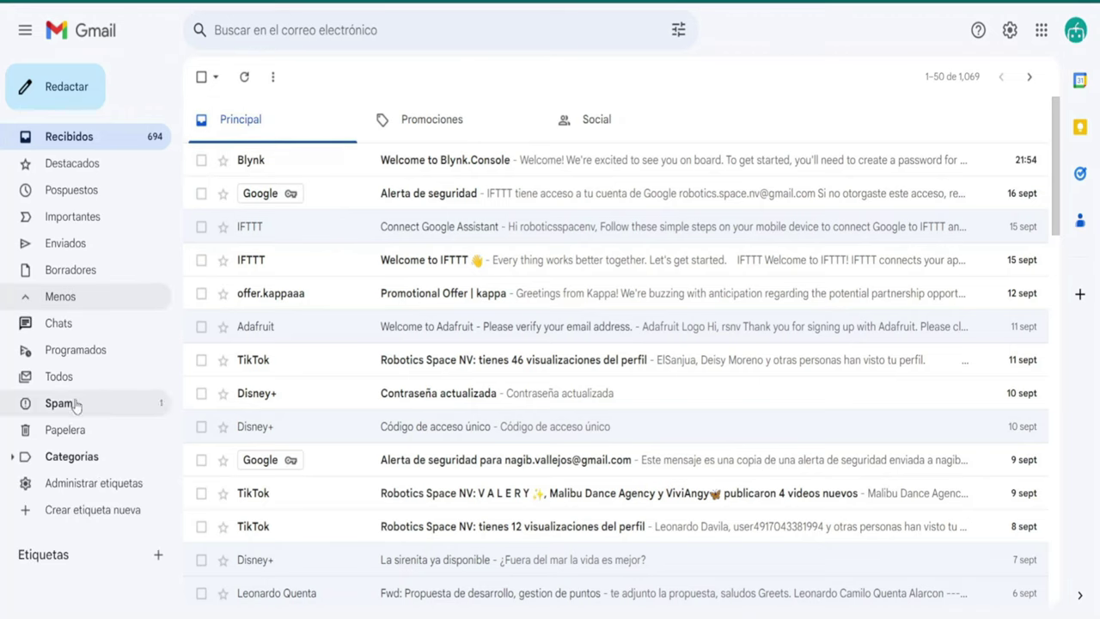
{"action": "left_click", "coordinate": [436, 166]}
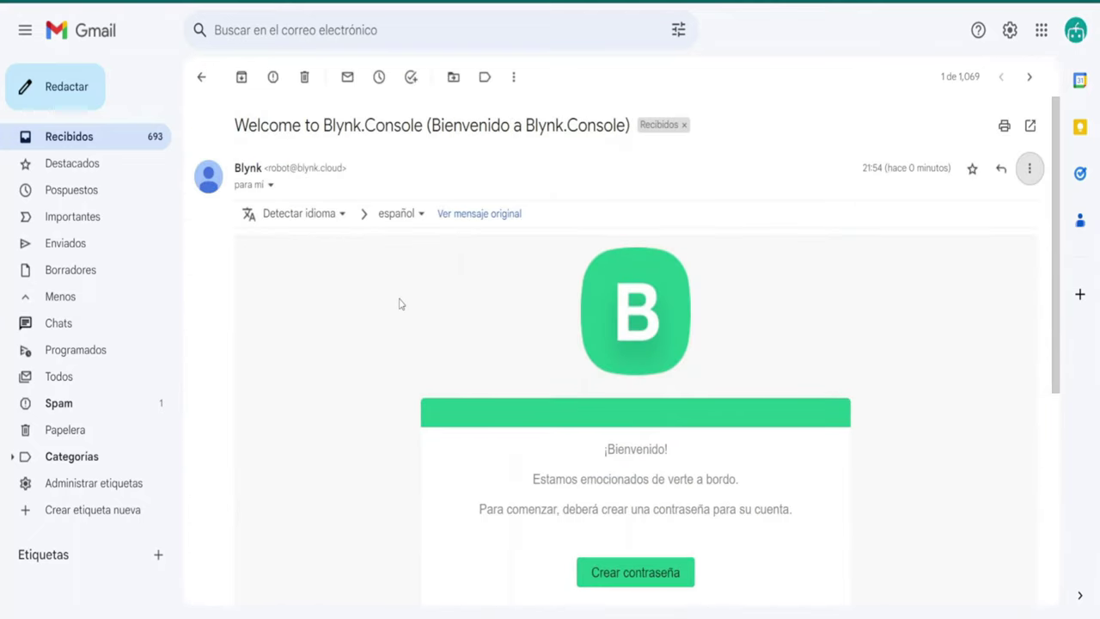
{"action": "scroll", "coordinate": [398, 303], "scroll_direction": "down", "scroll_amount": 2}
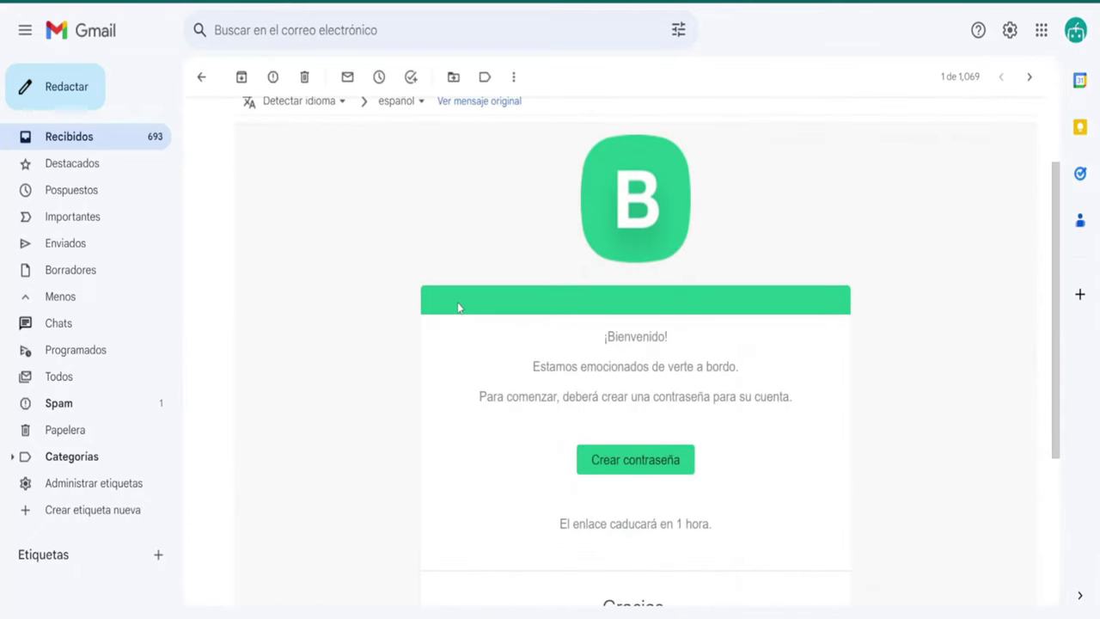
{"action": "scroll", "coordinate": [399, 315], "scroll_direction": "down", "scroll_amount": 1}
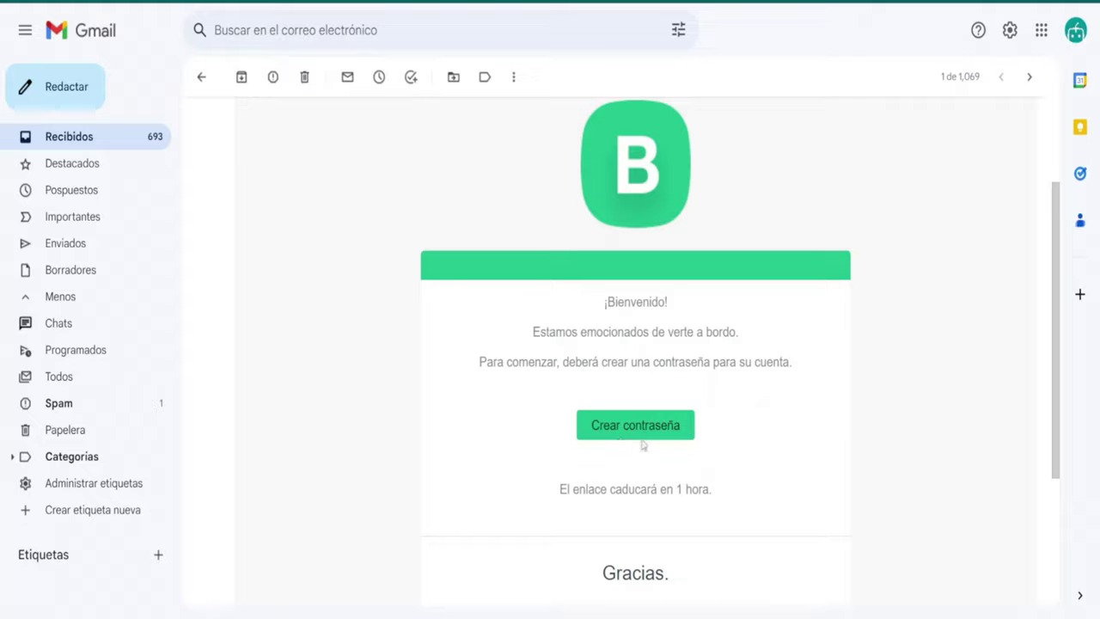
{"action": "left_click", "coordinate": [632, 433]}
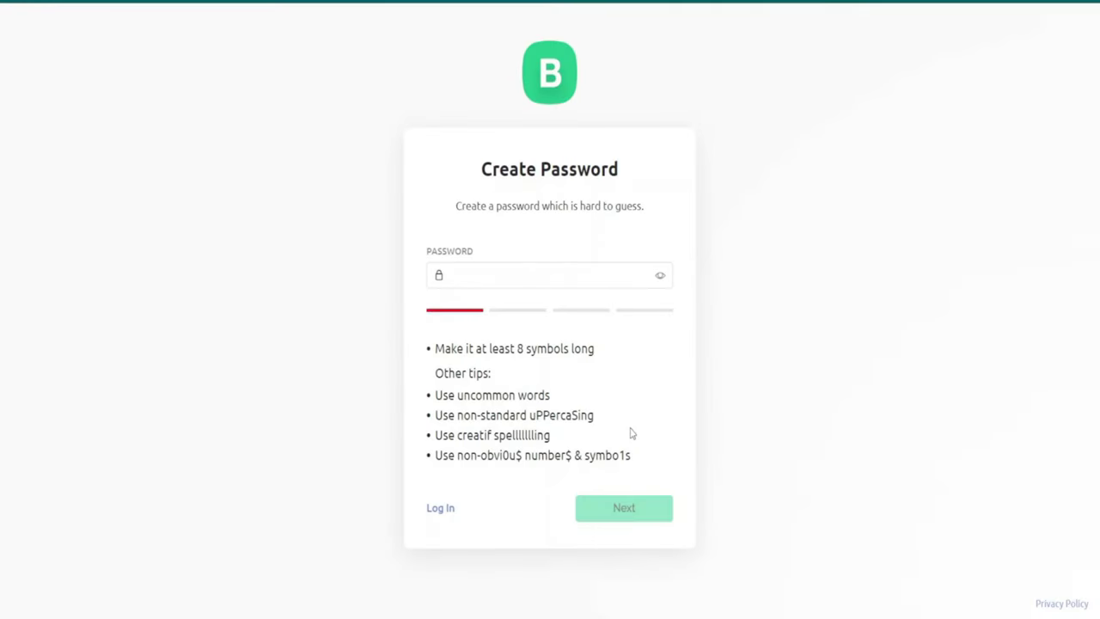
- Paste a new account password, then enter the user's name as First Name and finish
{"action": "left_click", "coordinate": [477, 272]}
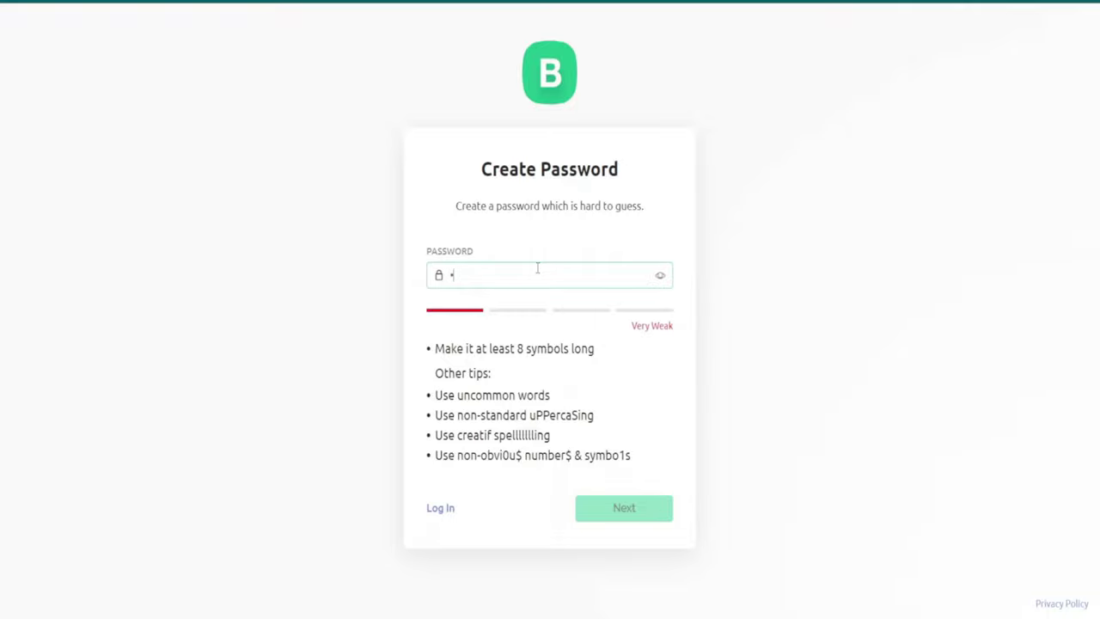
{"action": "key", "text": "ctrl+v"}
{"action": "left_click", "coordinate": [624, 508]}
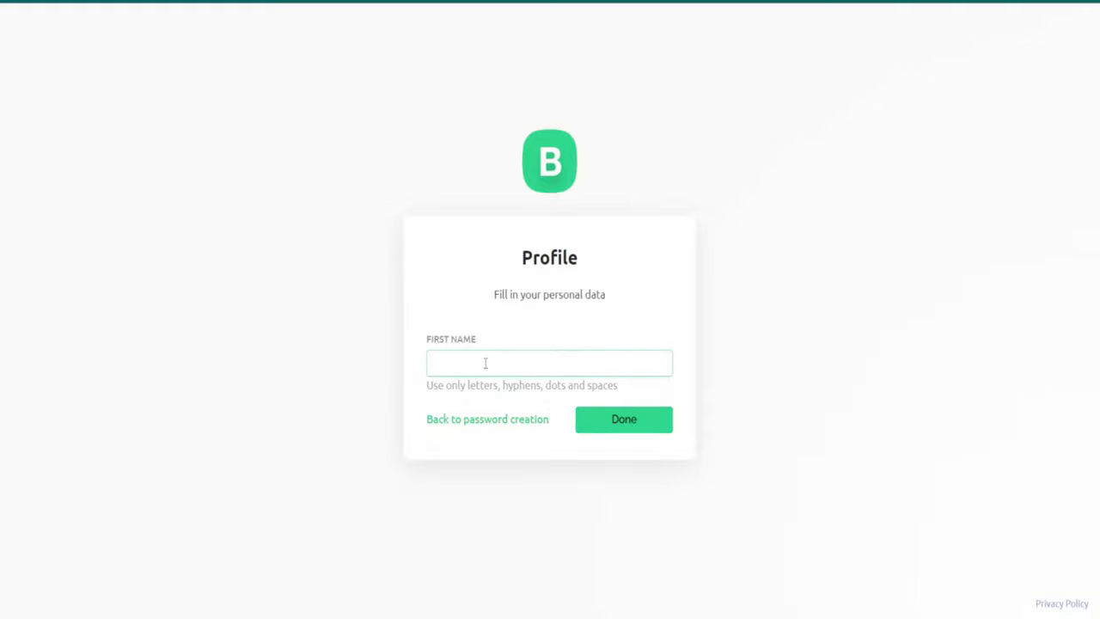
{"action": "left_click", "coordinate": [636, 421]}
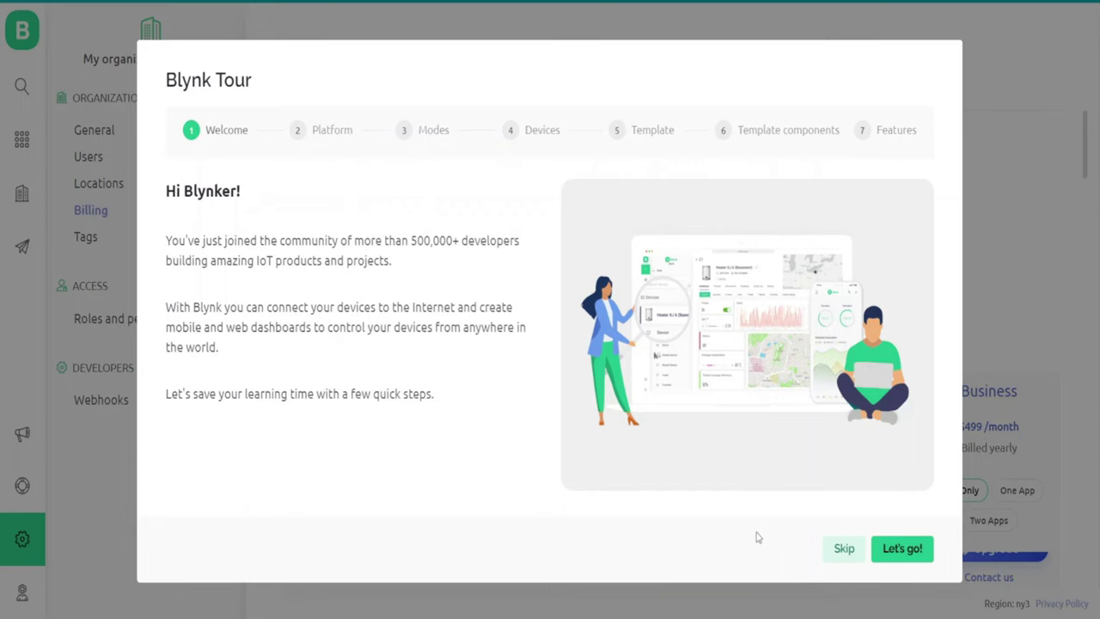
- Skip the Blynk Tour and cancel the Quickstart dialog
{"action": "left_click", "coordinate": [840, 559]}
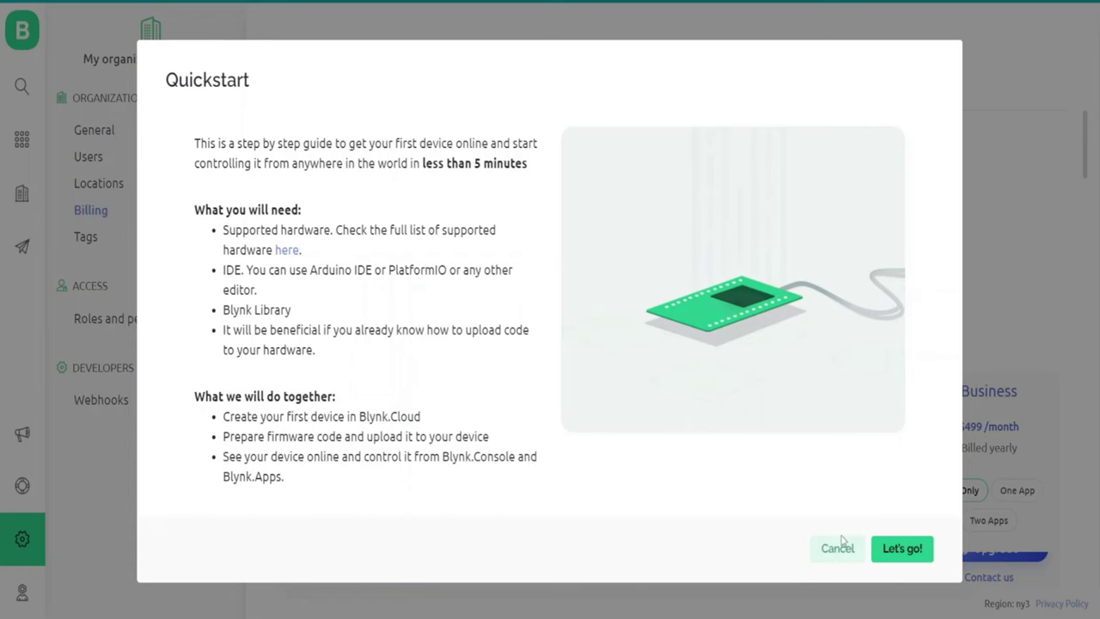
{"action": "left_click", "coordinate": [838, 549]}
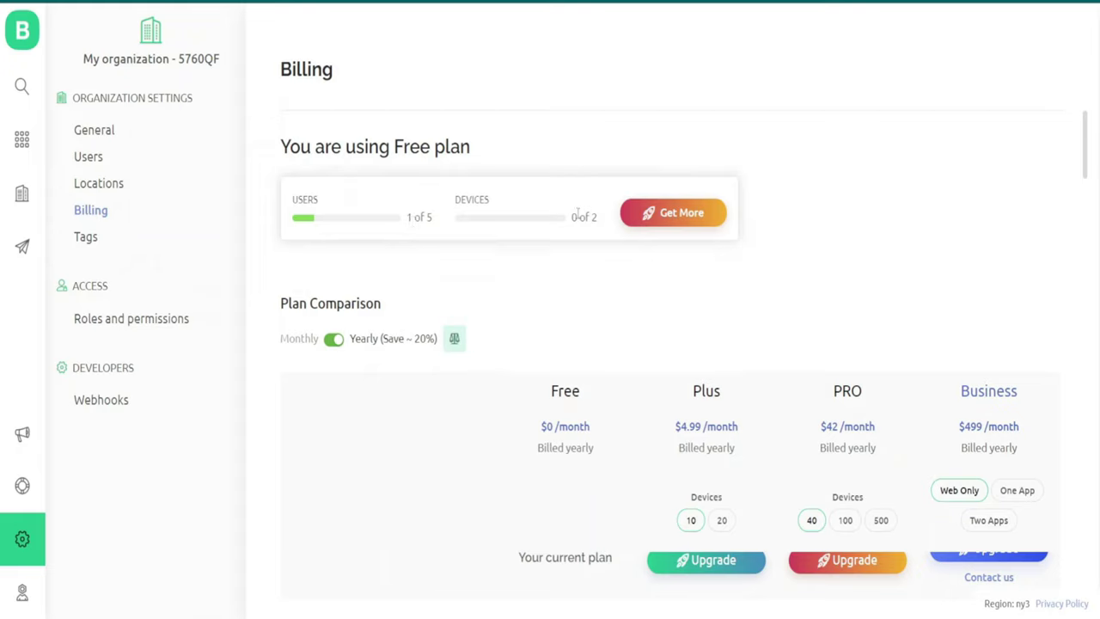
{"action": "mouse_move", "coordinate": [576, 215]}
{"action": "scroll", "coordinate": [831, 370], "scroll_direction": "down", "scroll_amount": 1}
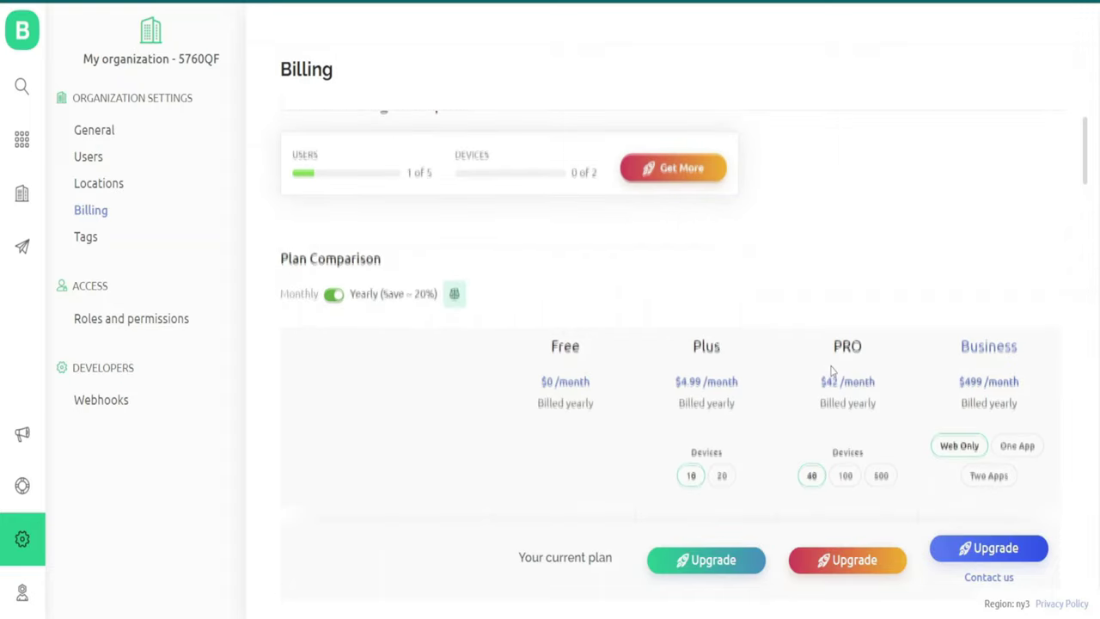
{"action": "scroll", "coordinate": [830, 370], "scroll_direction": "down", "scroll_amount": 2}
{"action": "scroll", "coordinate": [614, 385], "scroll_direction": "up", "scroll_amount": 3}
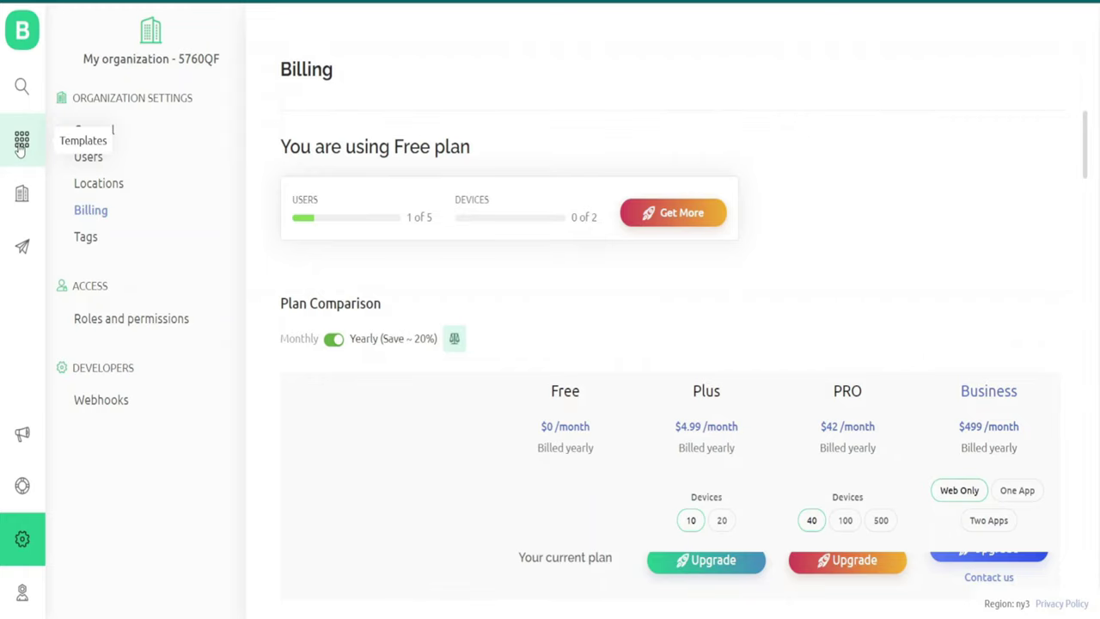
- Turn on Dark Mode in the user profile, then return to the Templates page
{"action": "left_click", "coordinate": [21, 146]}
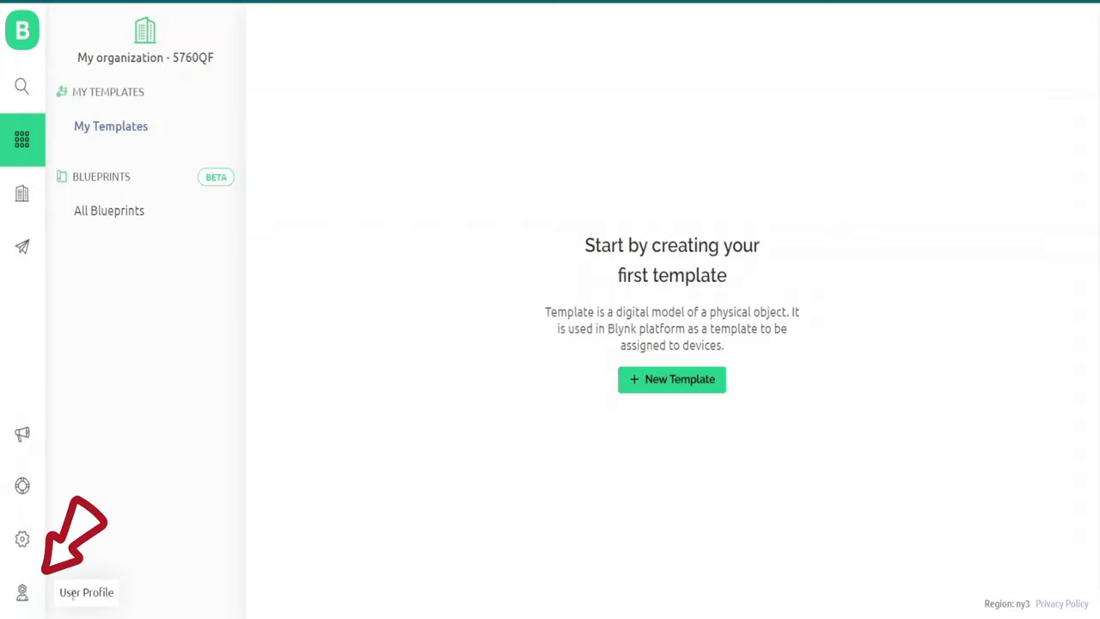
{"action": "left_click", "coordinate": [21, 601]}
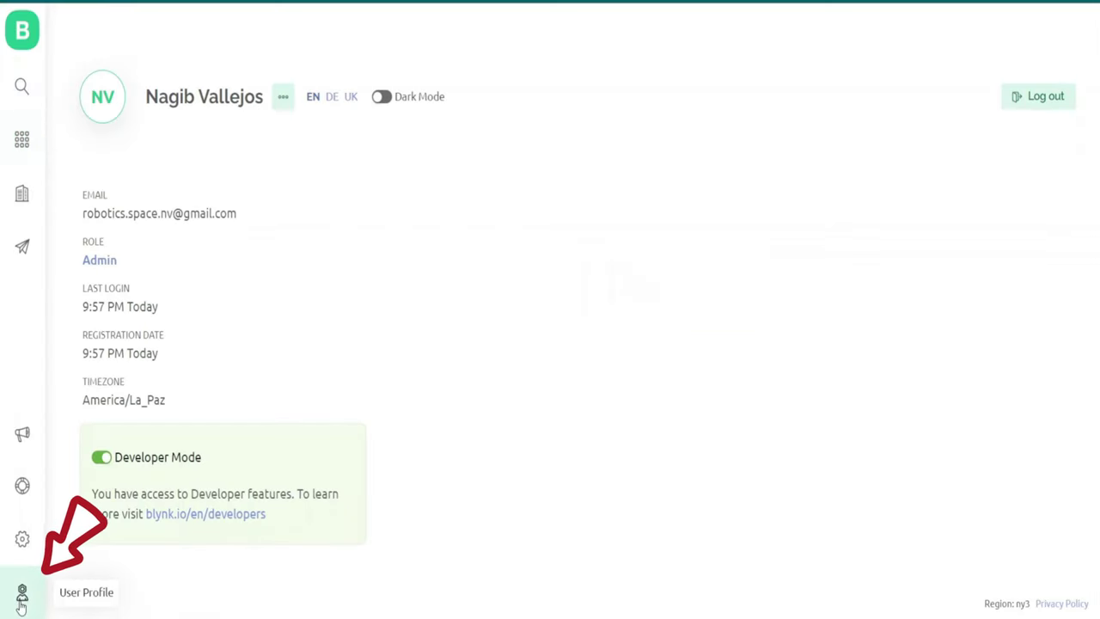
{"action": "left_click", "coordinate": [21, 601]}
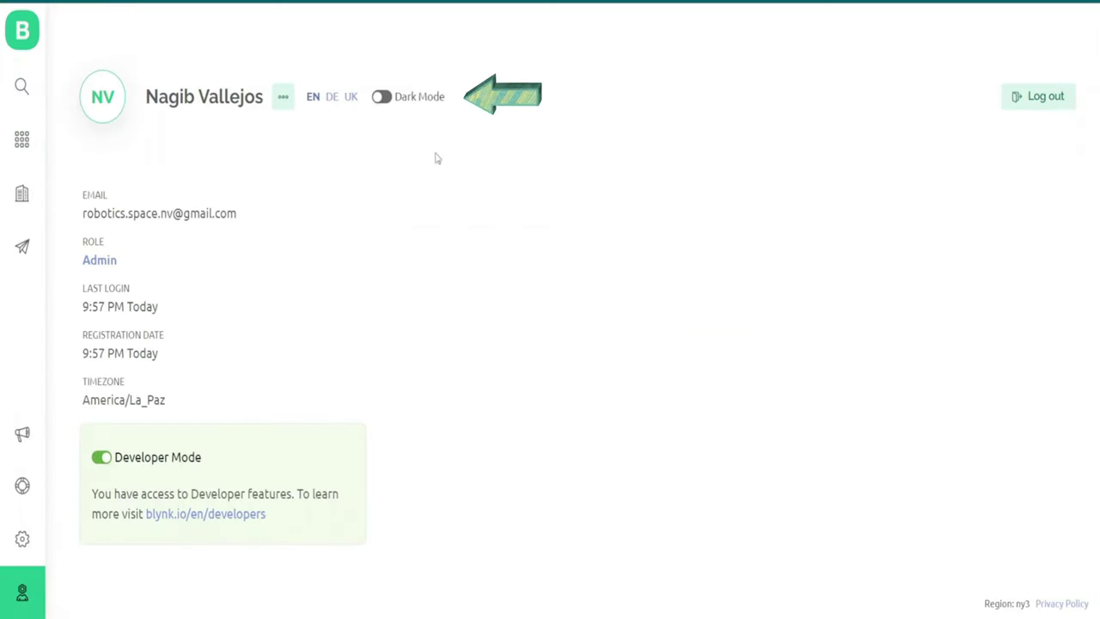
{"action": "left_click", "coordinate": [384, 98]}
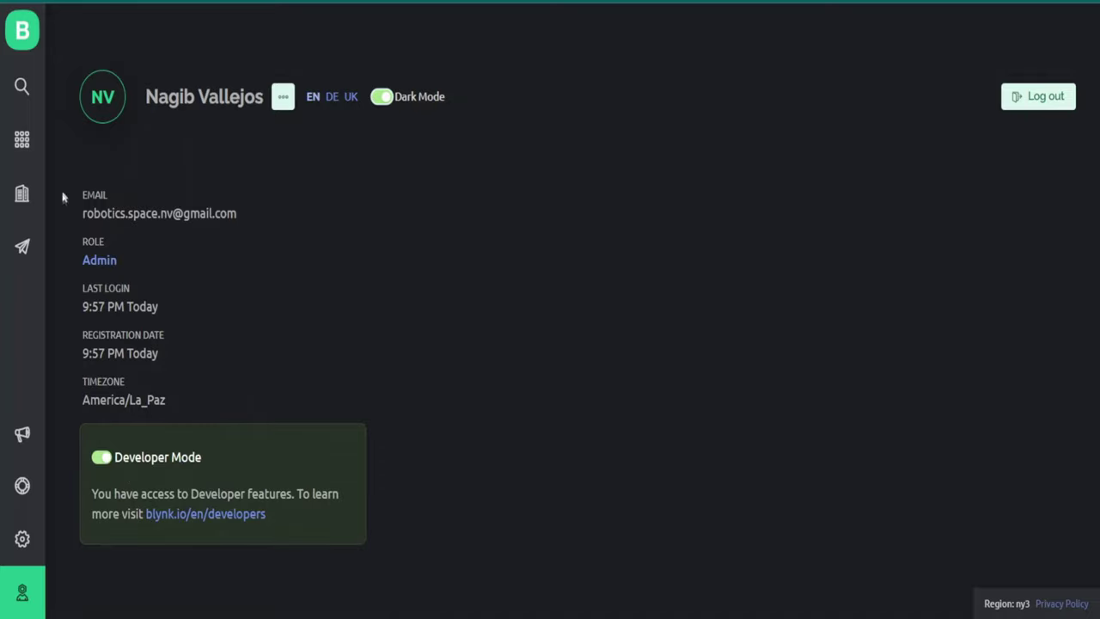
{"action": "left_click", "coordinate": [22, 144]}
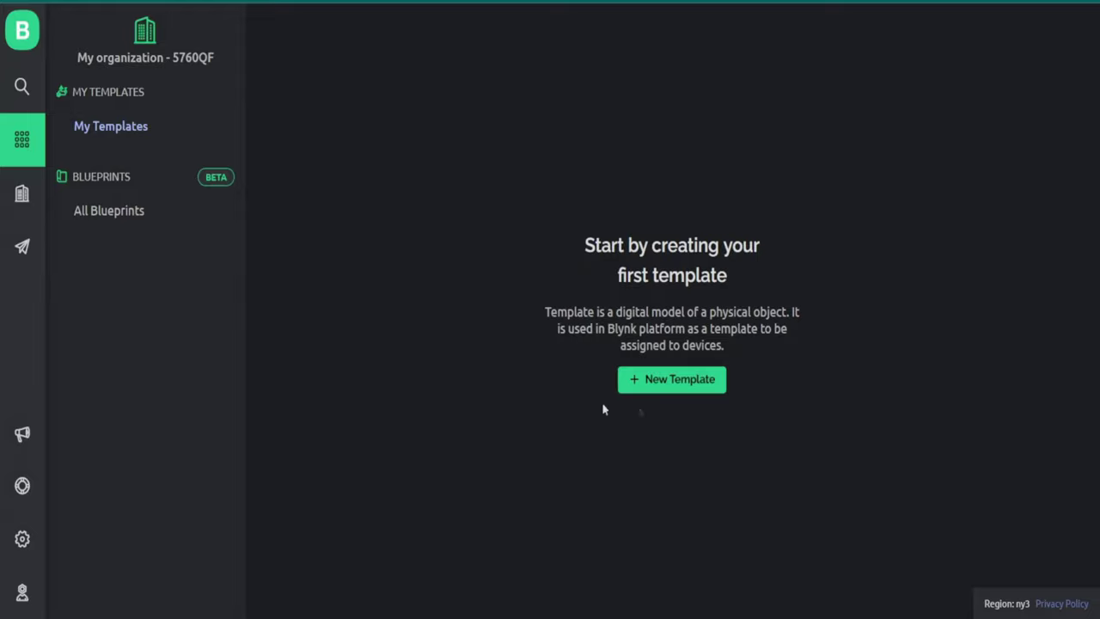
- Create template 'LED IoT' with ESP32 hardware and WiFi connection type
{"action": "left_click", "coordinate": [705, 391]}
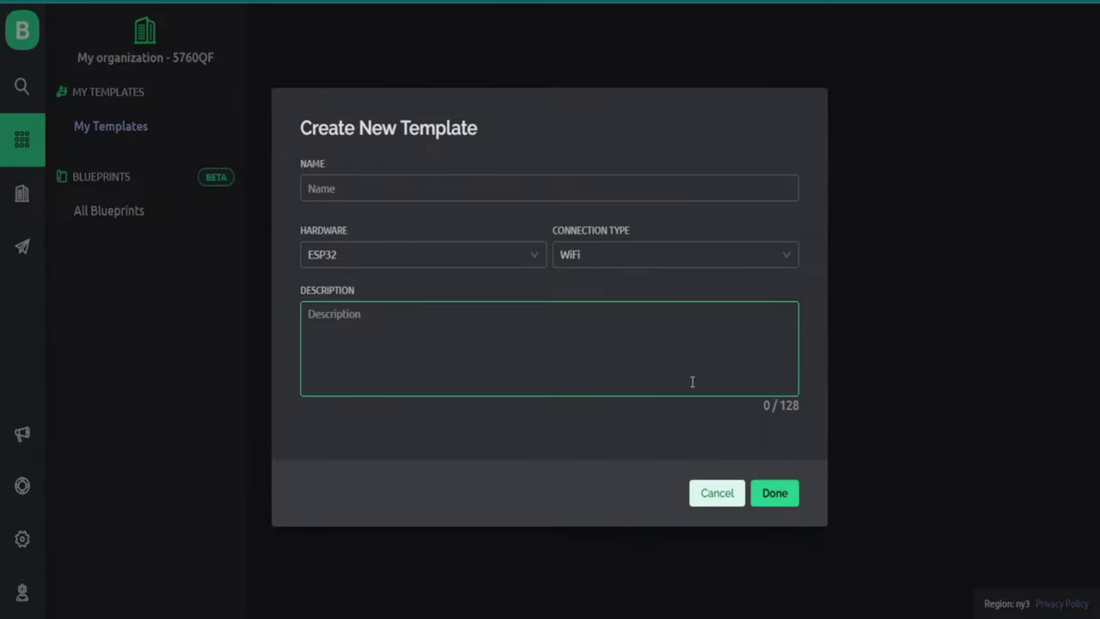
{"action": "left_click", "coordinate": [483, 190]}
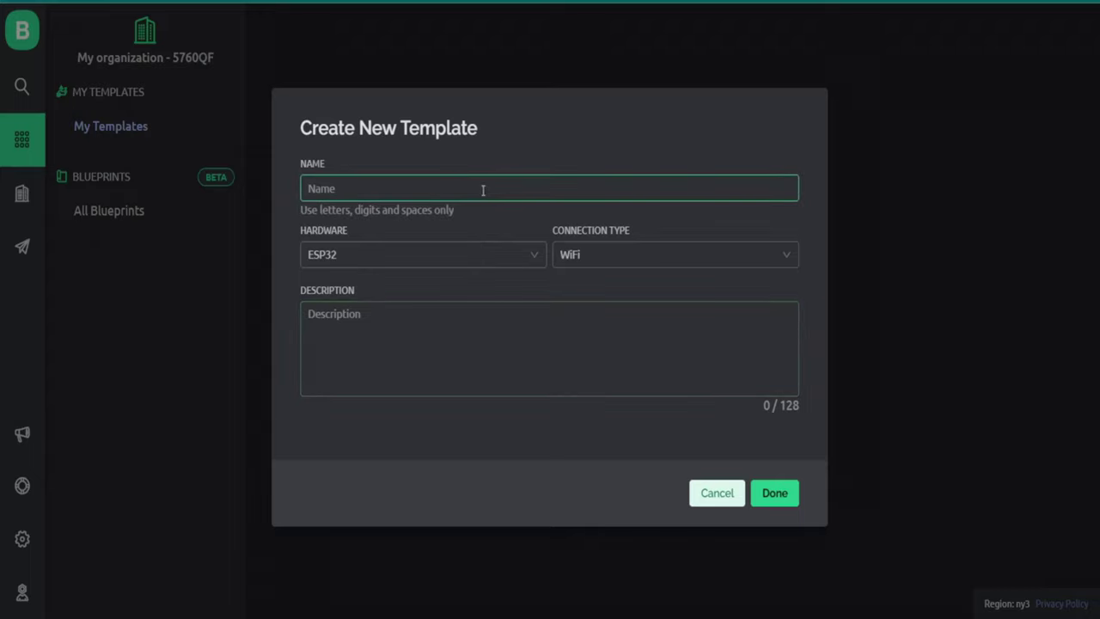
{"action": "type", "text": "LED IoT"}
{"action": "left_click", "coordinate": [437, 263]}
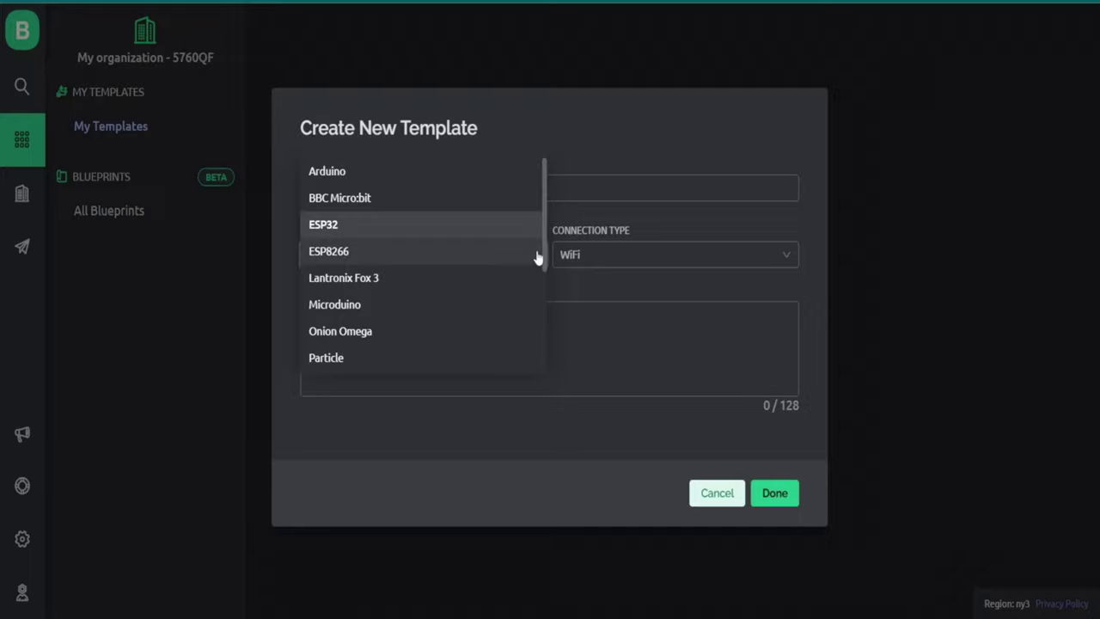
{"action": "left_click", "coordinate": [387, 221]}
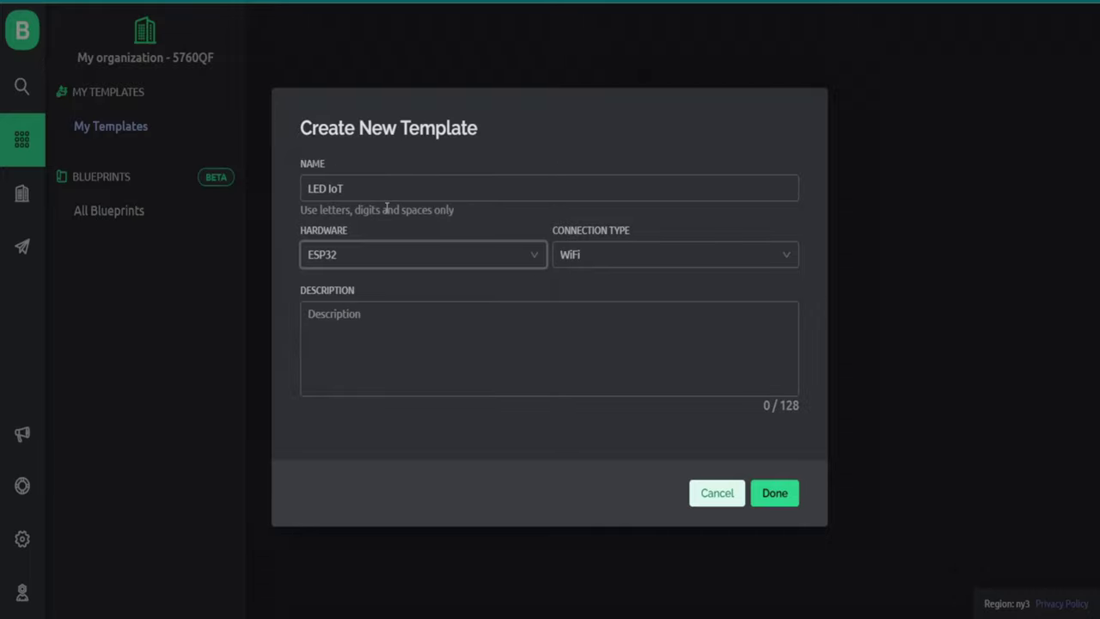
{"action": "left_click", "coordinate": [679, 253]}
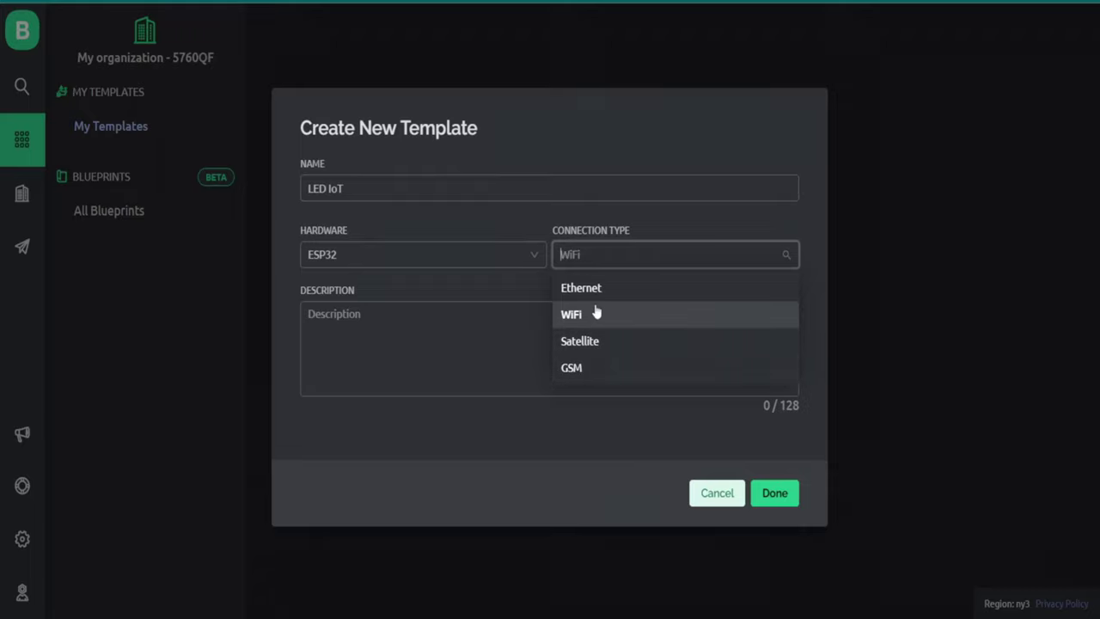
{"action": "left_click", "coordinate": [645, 314]}
{"action": "left_click", "coordinate": [643, 318]}
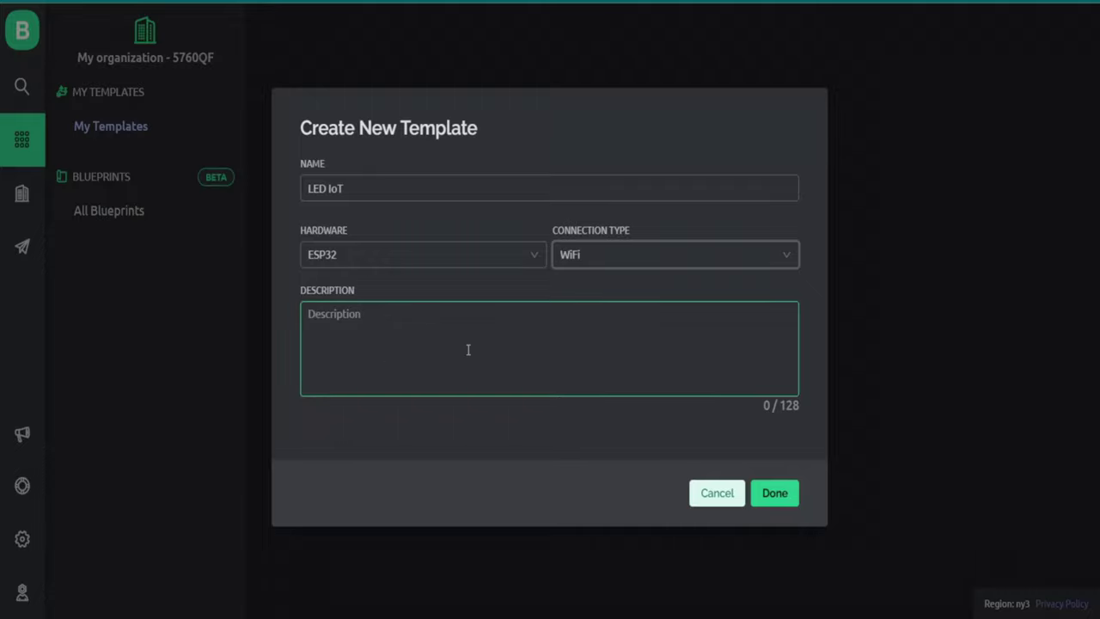
{"action": "left_click", "coordinate": [774, 493]}
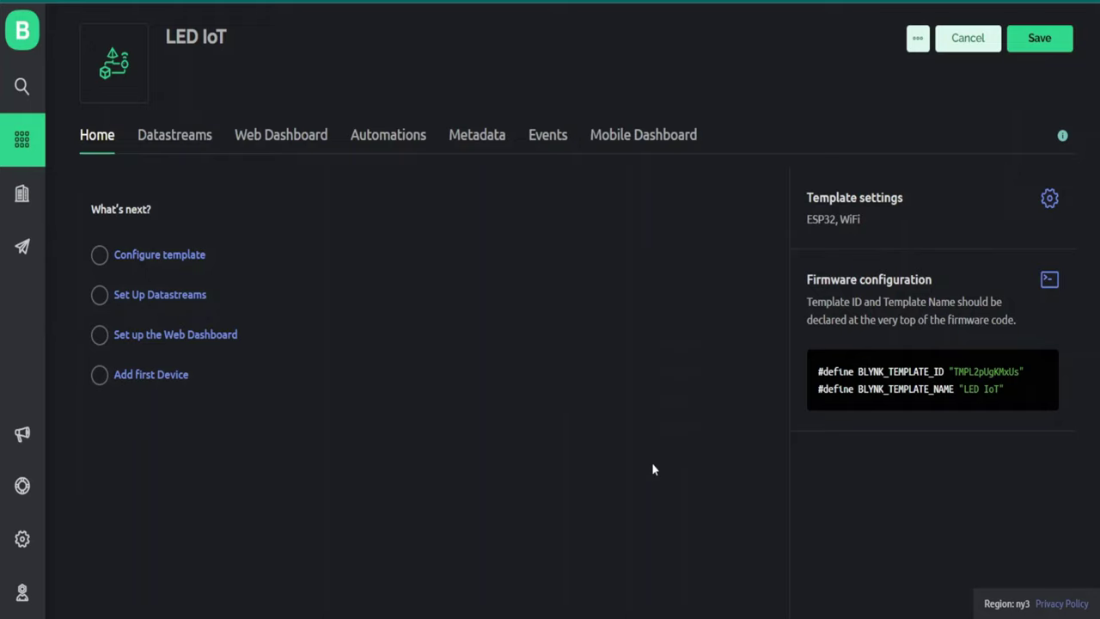
- Create device Proyecto1 and copy its template ID and auth token definitions
{"action": "left_click", "coordinate": [138, 374]}
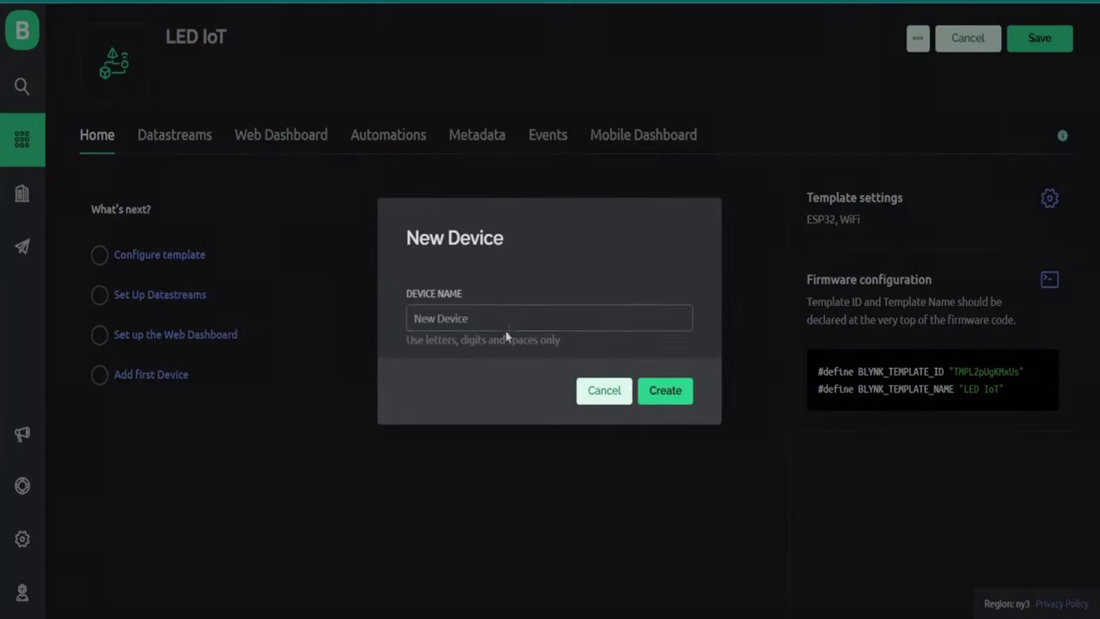
{"action": "left_click", "coordinate": [528, 313]}
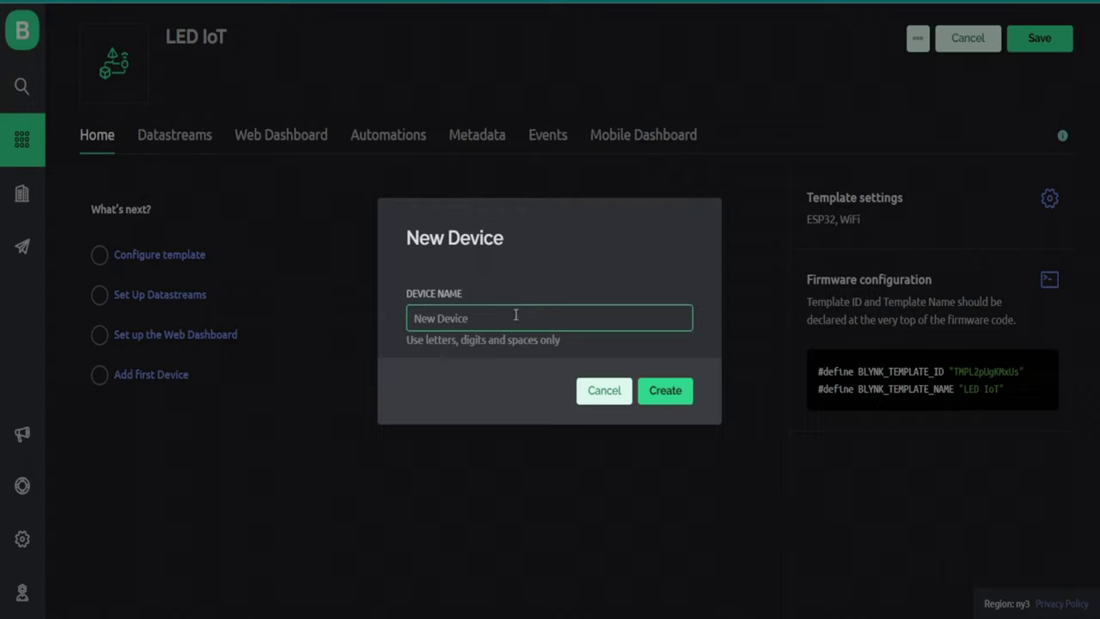
{"action": "type", "text": "Proyecto1"}
{"action": "left_click", "coordinate": [668, 395]}
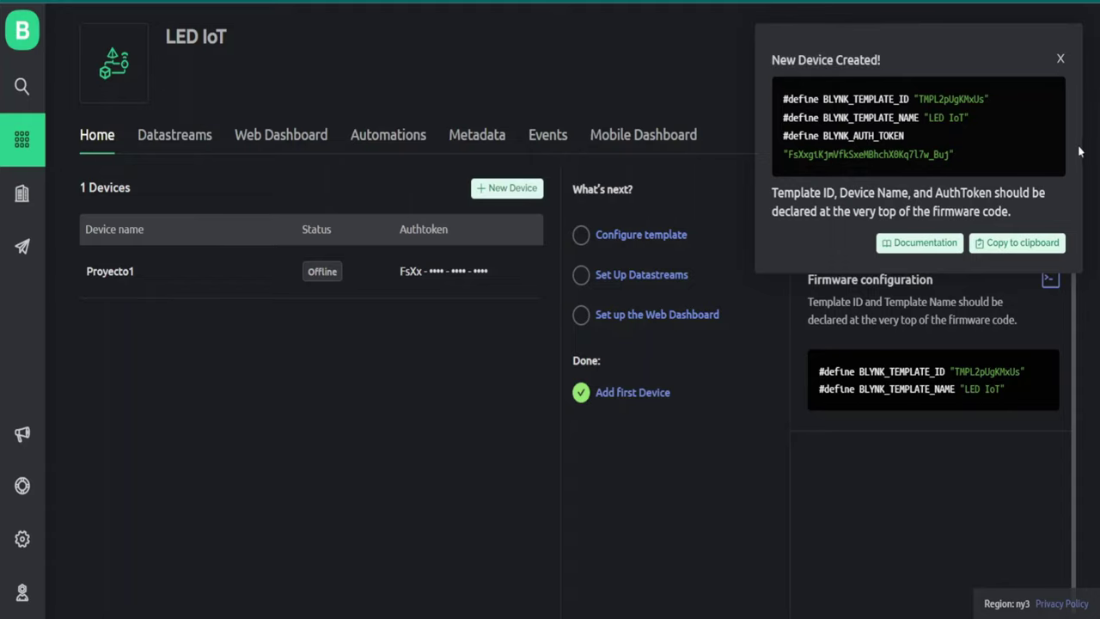
{"action": "left_click", "coordinate": [1026, 245]}
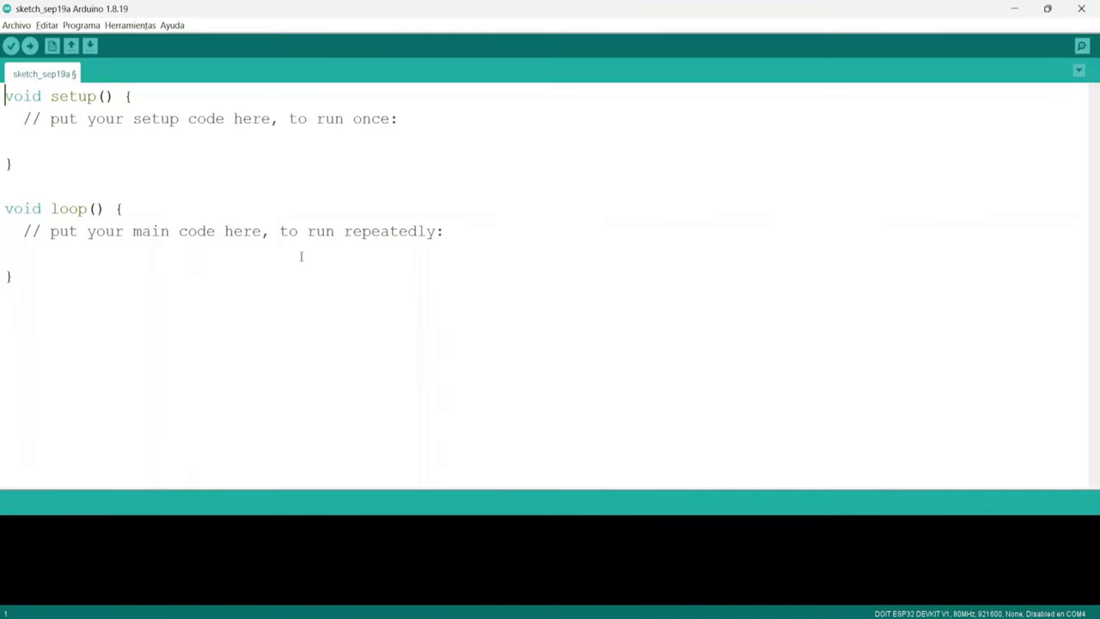
- Paste the BLYNK_TEMPLATE_ID, BLYNK_TEMPLATE_NAME and BLYNK_AUTH_TOKEN defines atop sketch_sep19a
{"action": "key", "text": "ctrl+v"}
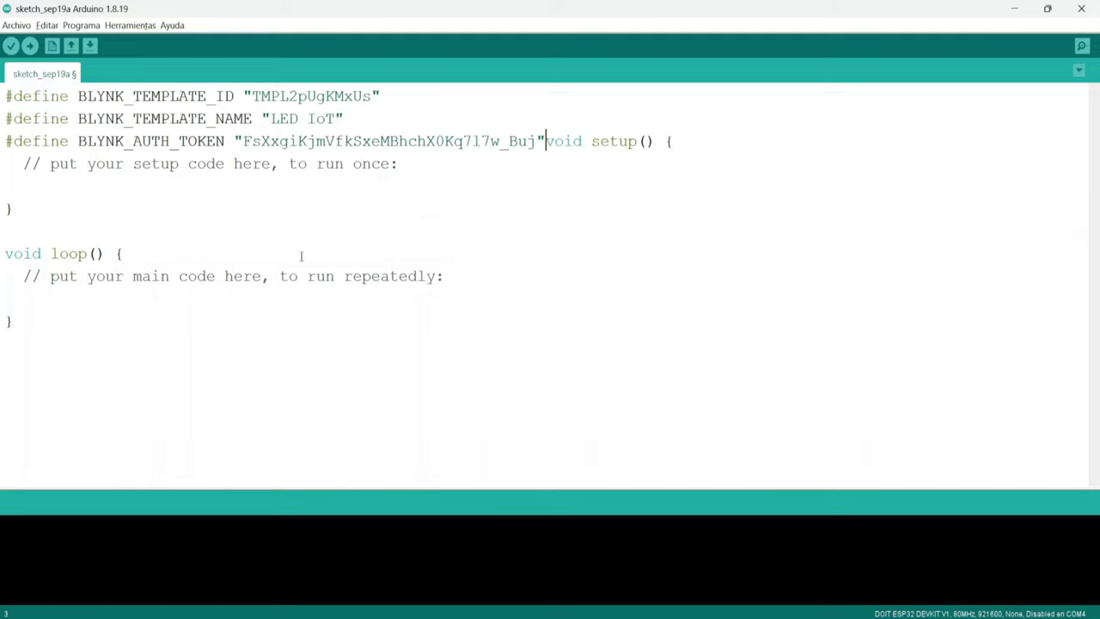
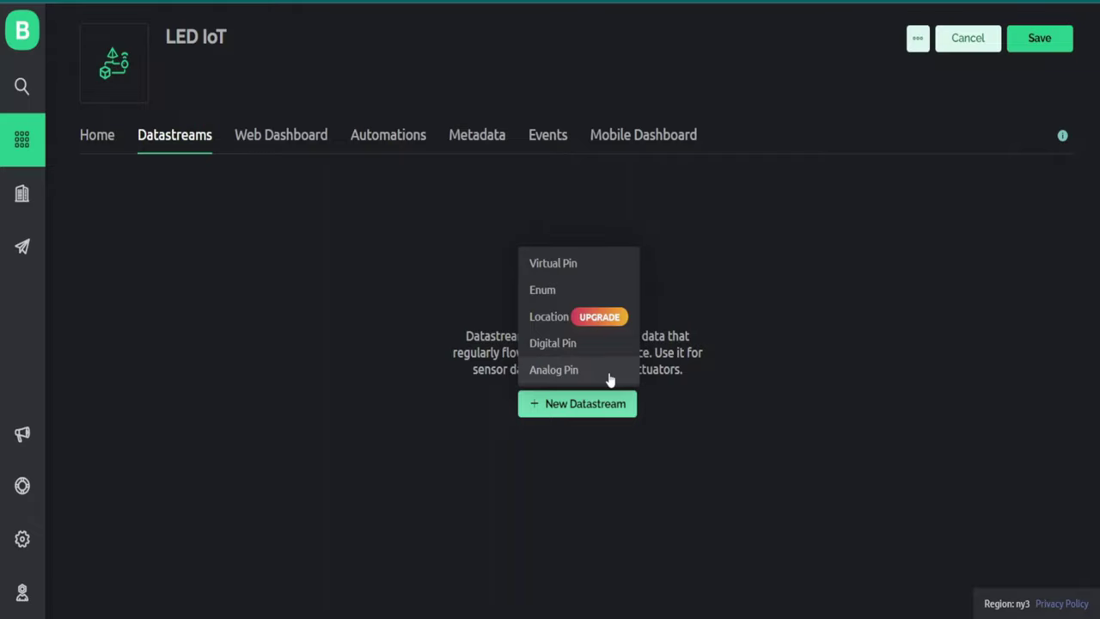
- Add a new Digital Pin datastream and assign it to pin 4
{"action": "left_click", "coordinate": [578, 347]}
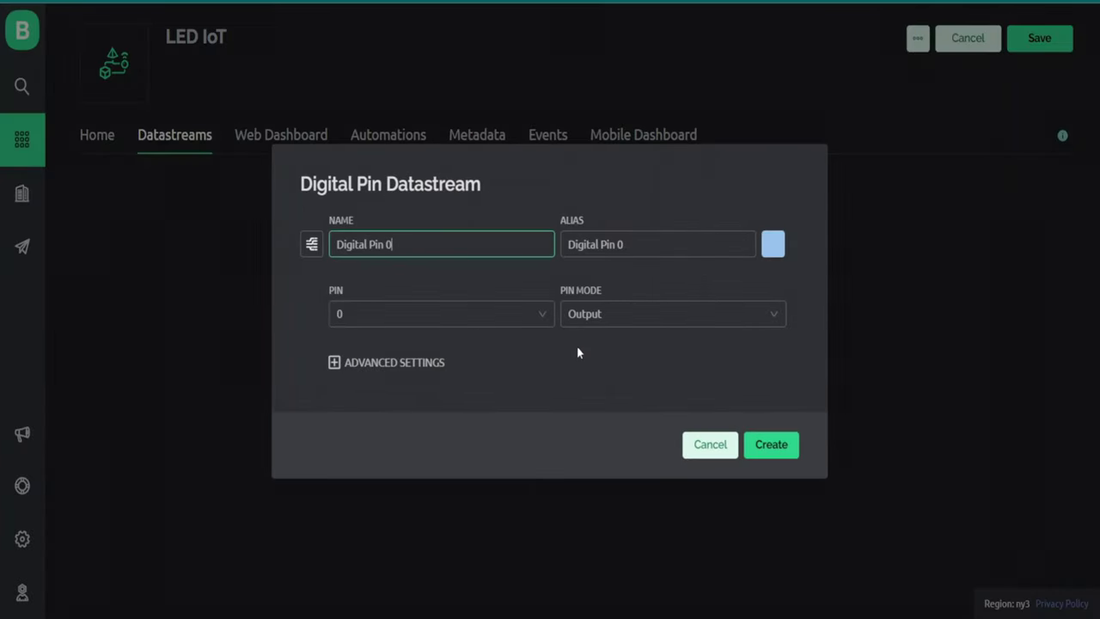
{"action": "left_click", "coordinate": [541, 314]}
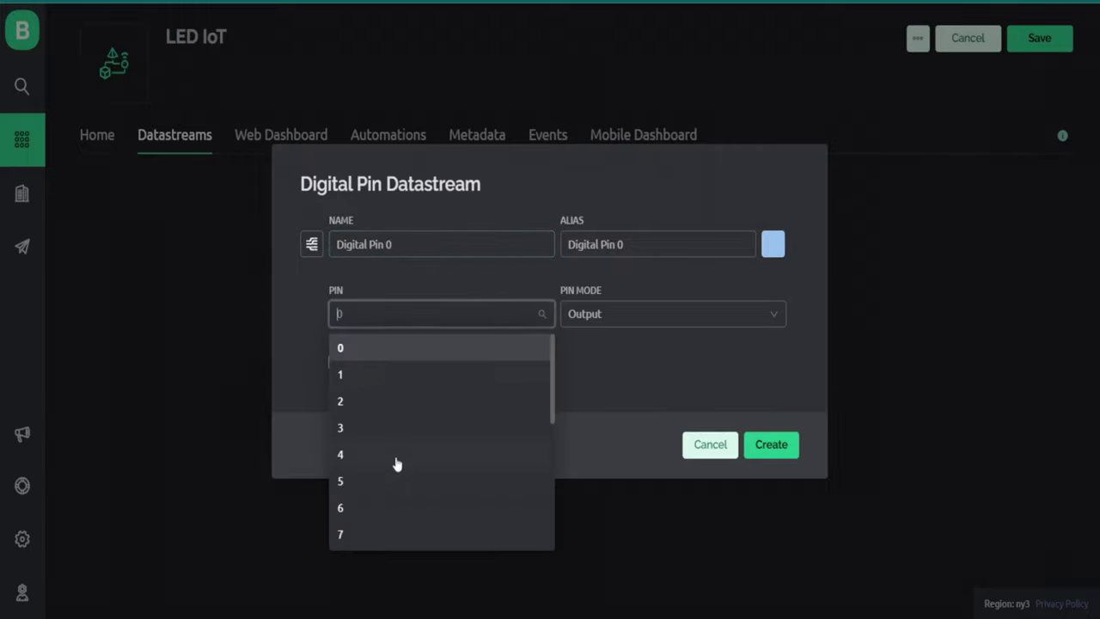
{"action": "scroll", "coordinate": [392, 459], "scroll_direction": "down", "scroll_amount": 3}
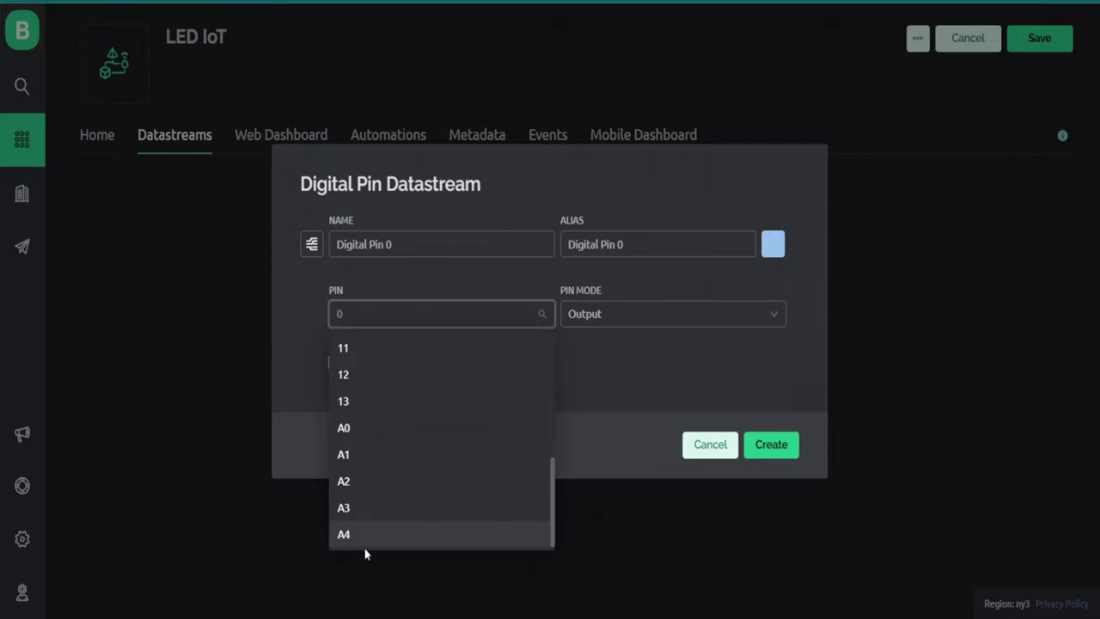
{"action": "scroll", "coordinate": [410, 503], "scroll_direction": "up", "scroll_amount": 3}
{"action": "scroll", "coordinate": [422, 418], "scroll_direction": "down", "scroll_amount": 3}
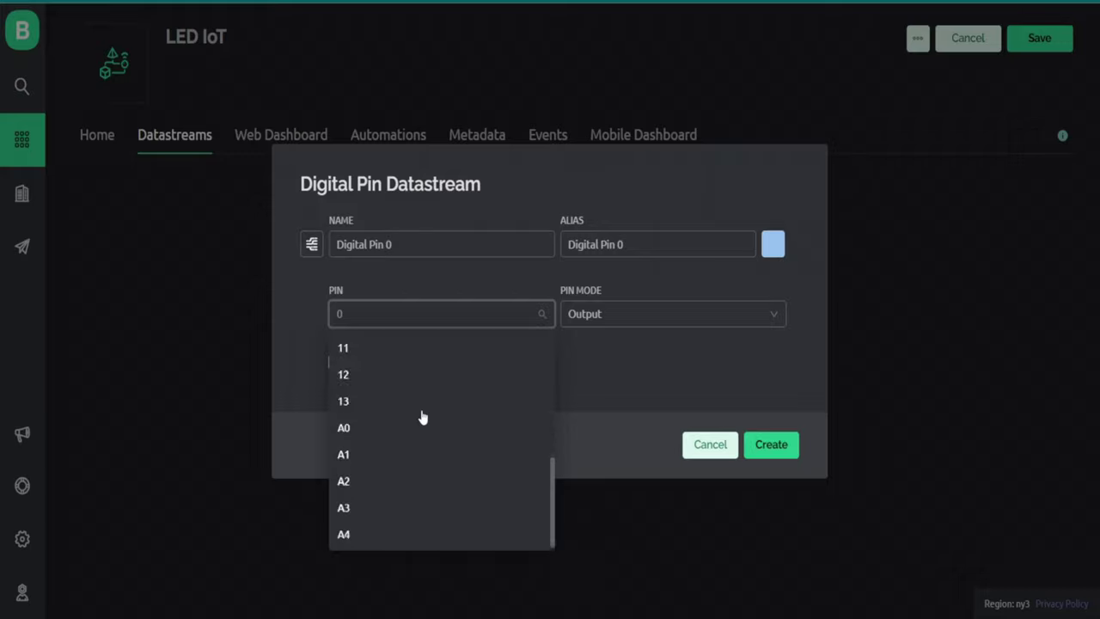
{"action": "scroll", "coordinate": [422, 418], "scroll_direction": "up", "scroll_amount": 3}
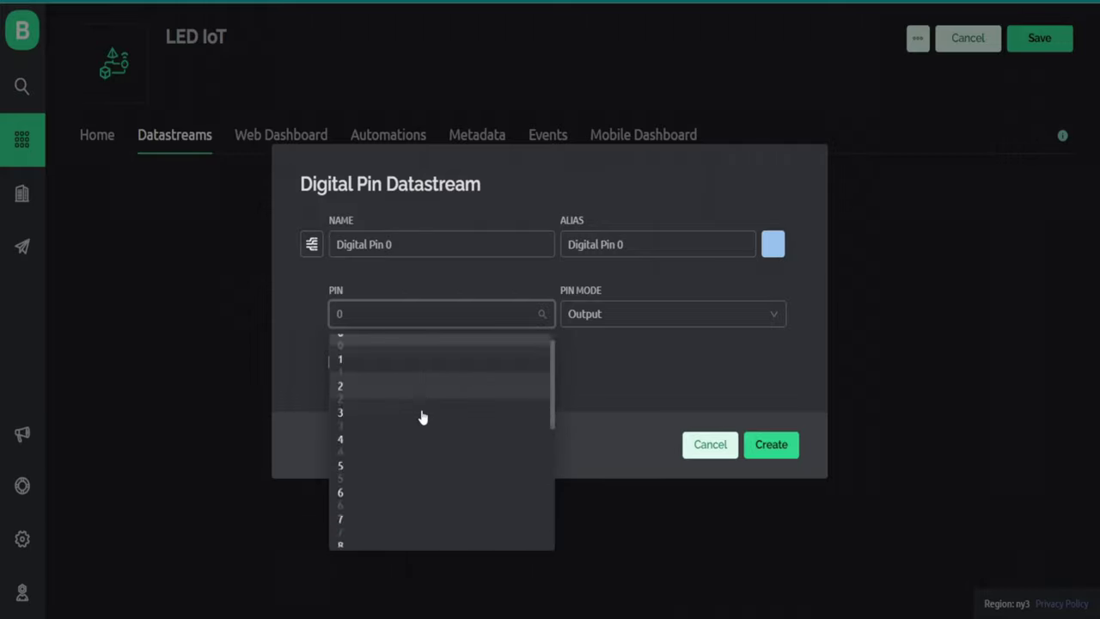
{"action": "scroll", "coordinate": [422, 418], "scroll_direction": "down", "scroll_amount": 3}
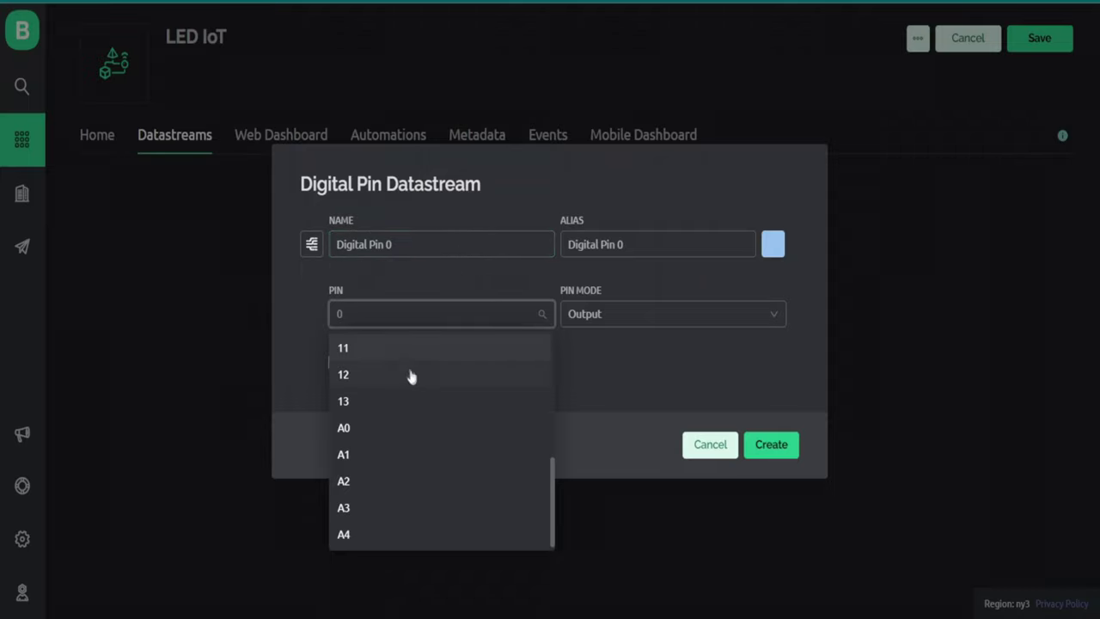
{"action": "scroll", "coordinate": [386, 368], "scroll_direction": "up", "scroll_amount": 1}
{"action": "scroll", "coordinate": [387, 368], "scroll_direction": "up", "scroll_amount": 5}
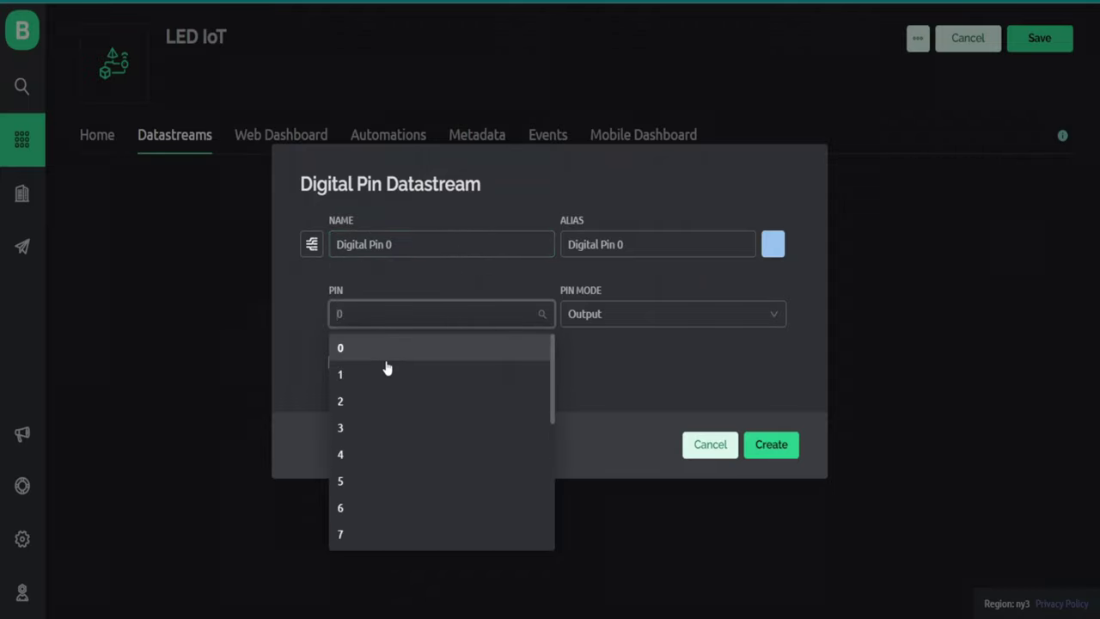
{"action": "left_click", "coordinate": [364, 459]}
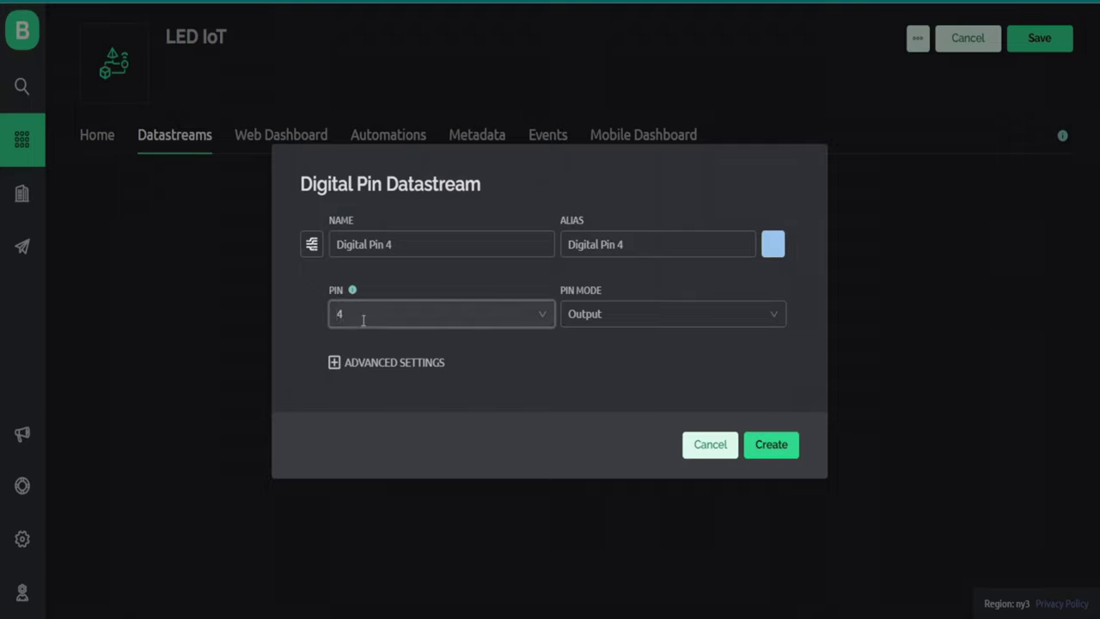
- Rename the datastream to 'LED', keep light-blue colour and Output pin mode, and create it
{"action": "left_click", "coordinate": [503, 247]}
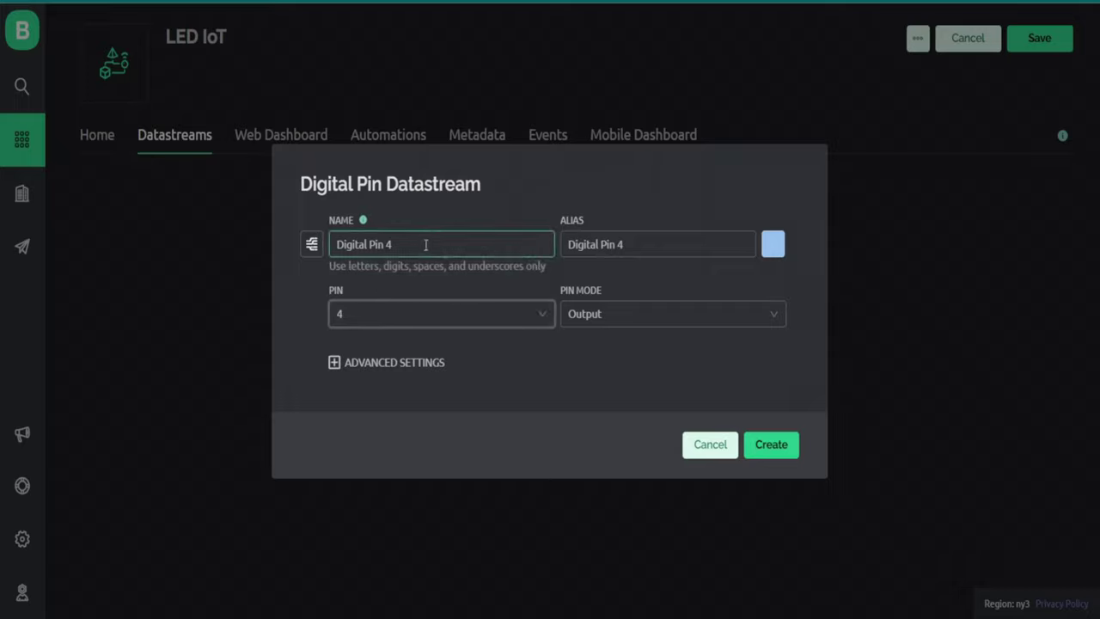
{"action": "left_click_drag", "start_coordinate": [424, 246], "coordinate": [201, 253]}
{"action": "type", "text": "LED"}
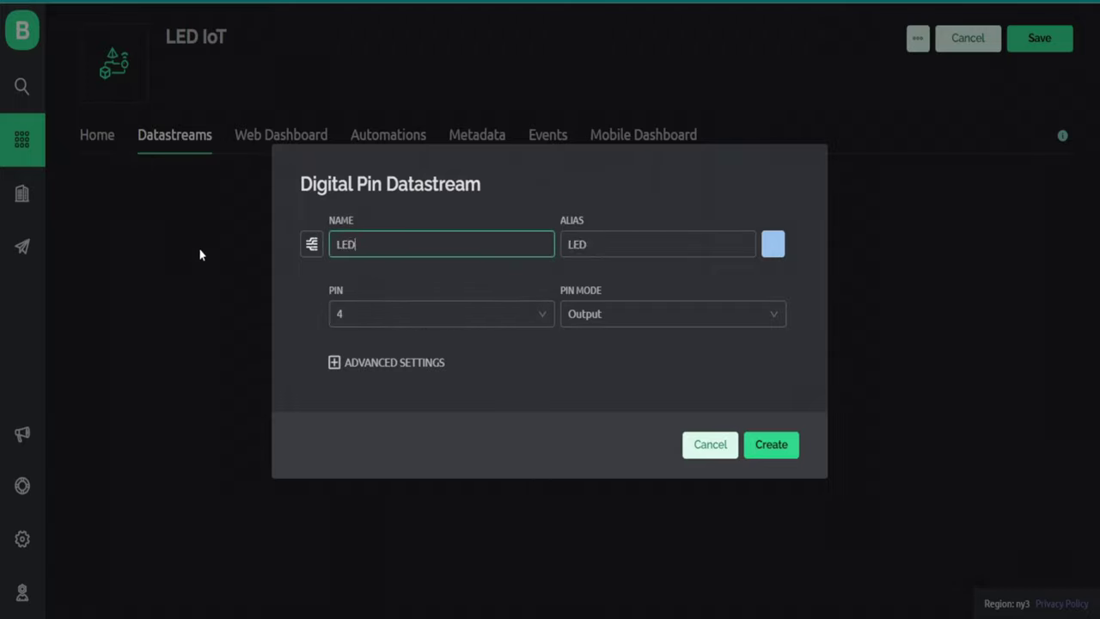
{"action": "left_click", "coordinate": [773, 244]}
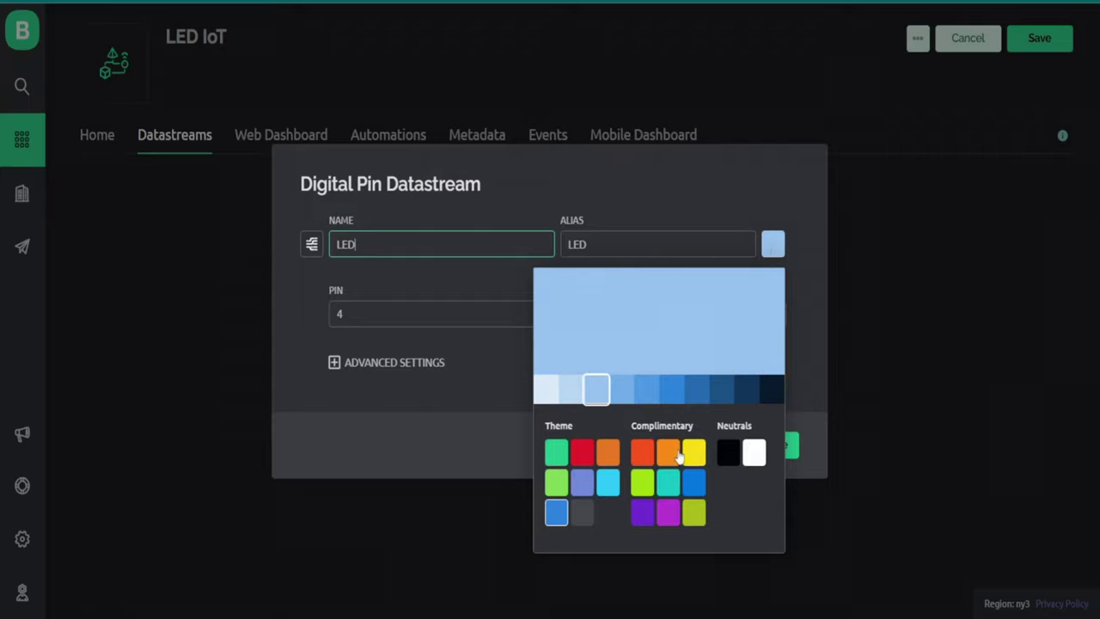
{"action": "left_click", "coordinate": [596, 388]}
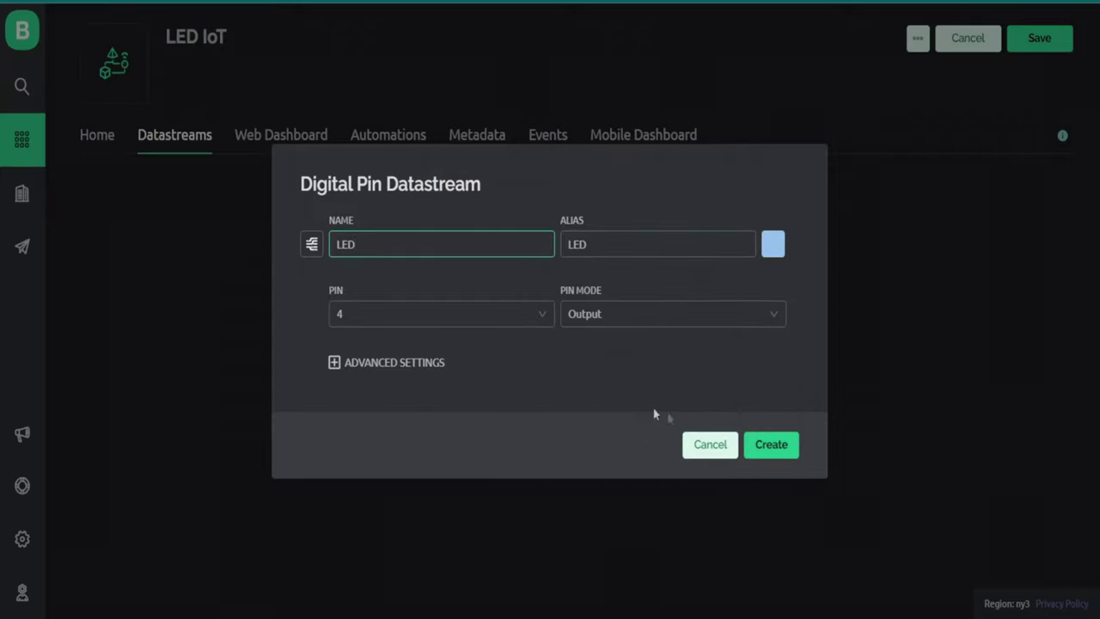
{"action": "left_click", "coordinate": [659, 311]}
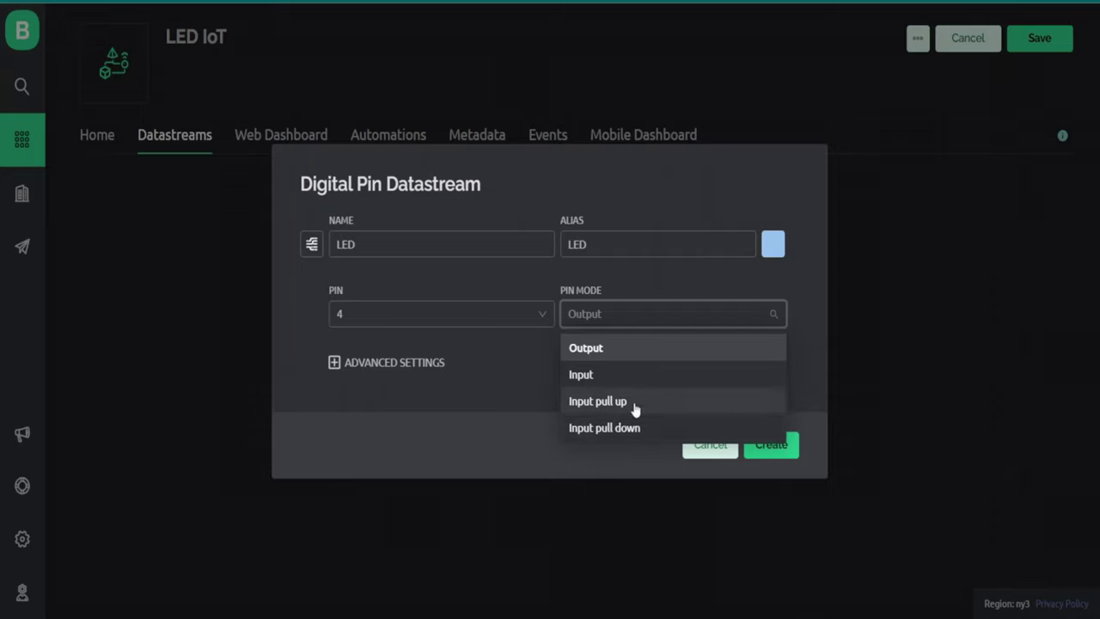
{"action": "left_click", "coordinate": [694, 349]}
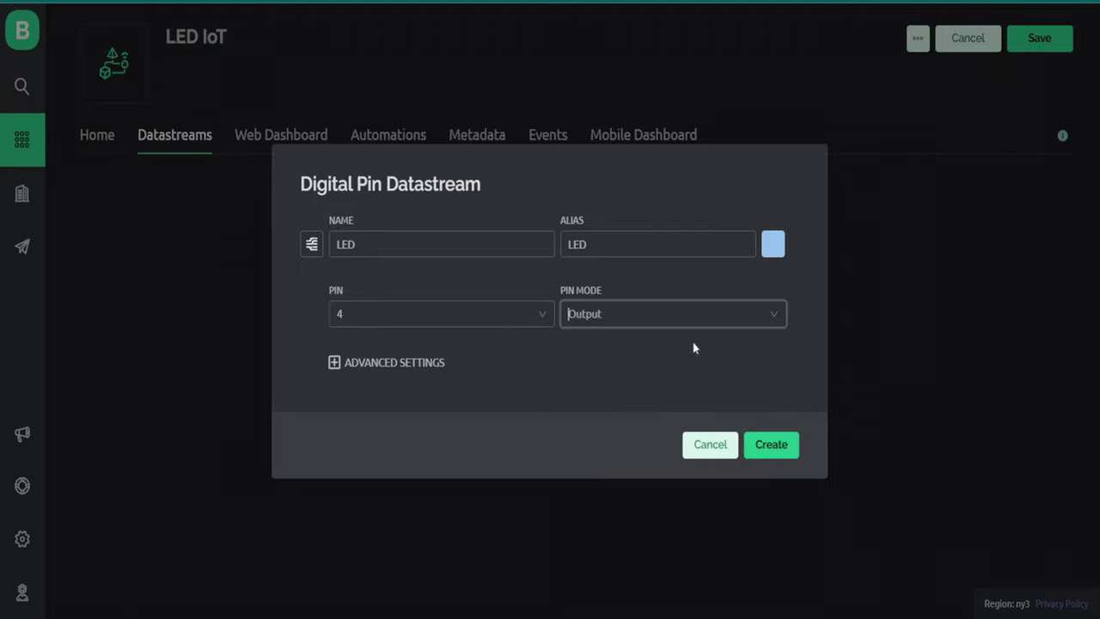
{"action": "left_click", "coordinate": [783, 447]}
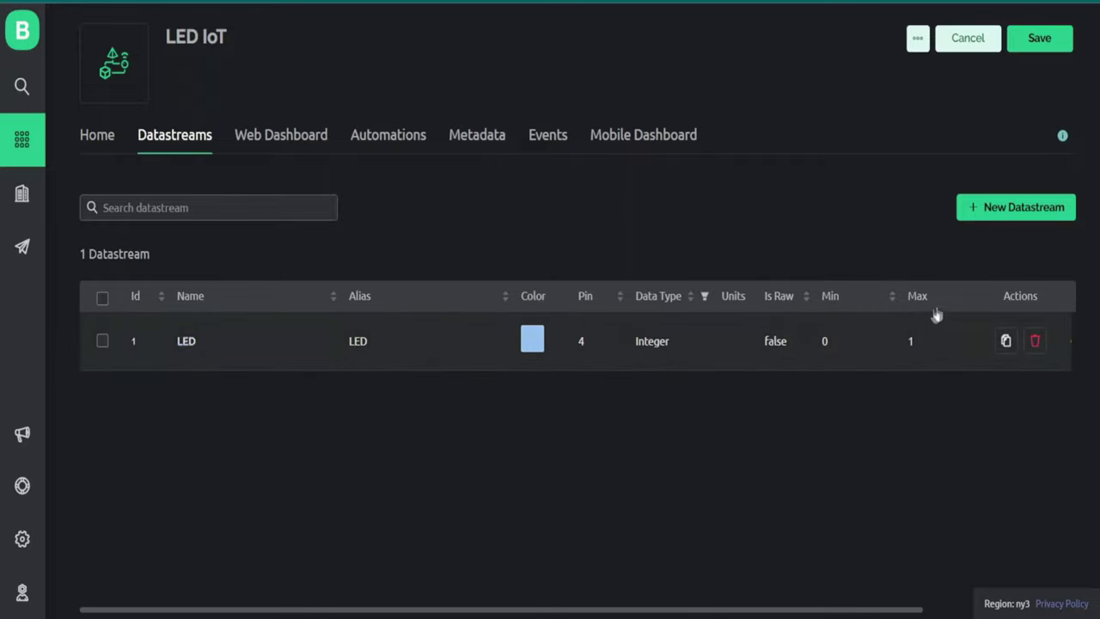
- Save the LED IoT template changes
{"action": "left_click", "coordinate": [1039, 43]}
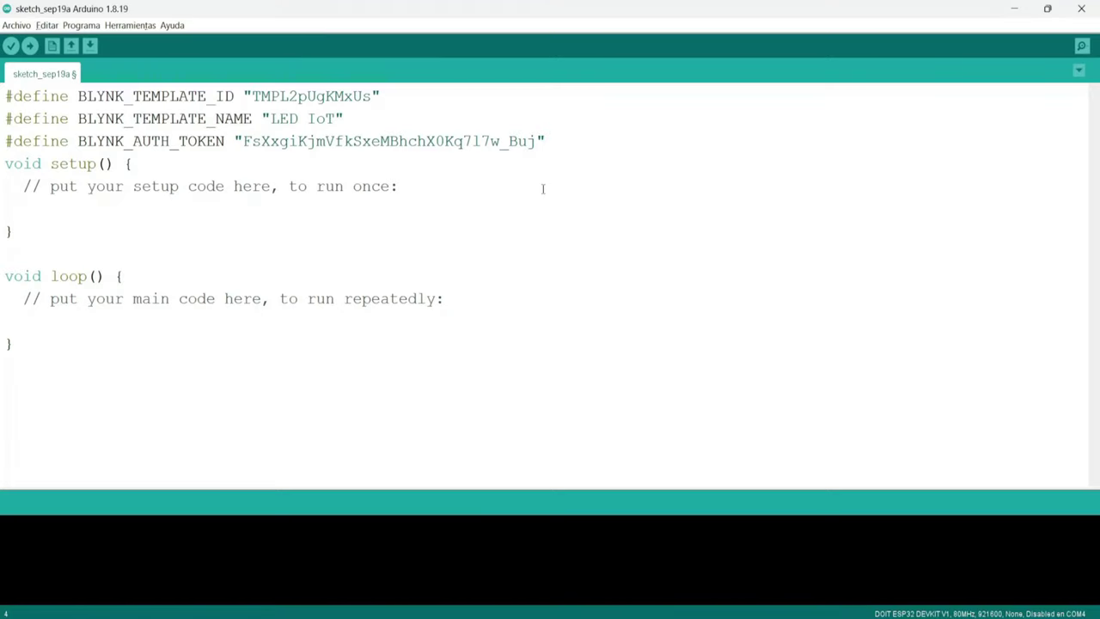
- Inspect the BLYNK_TEMPLATE_ID and template name define lines in the sketch
{"action": "left_click", "coordinate": [134, 119]}
{"action": "left_click", "coordinate": [177, 119]}
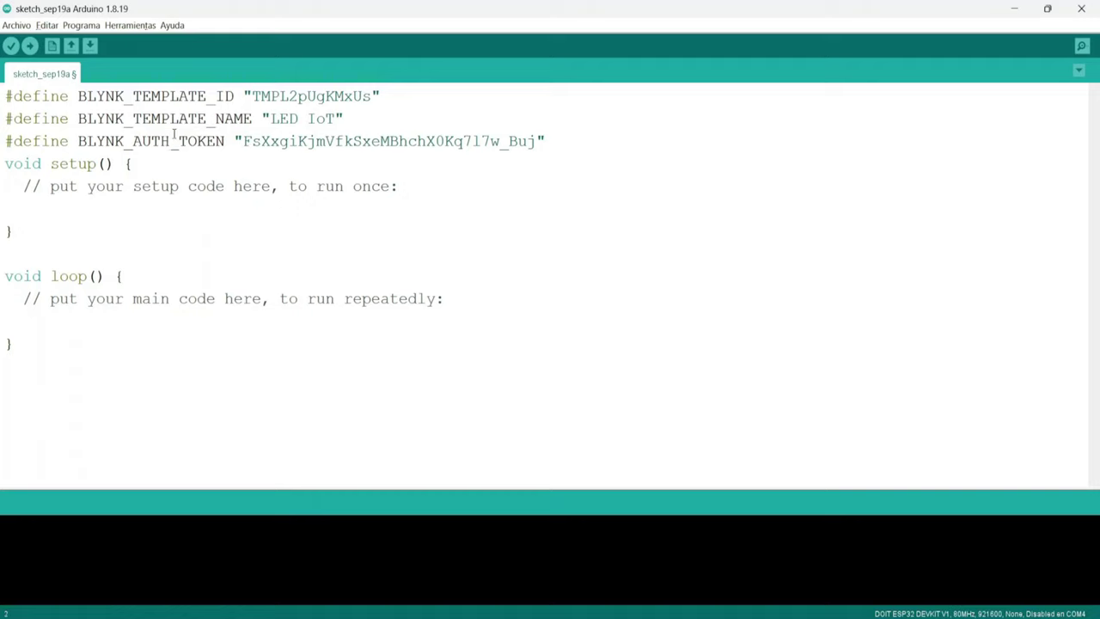
{"action": "double_click", "coordinate": [178, 96]}
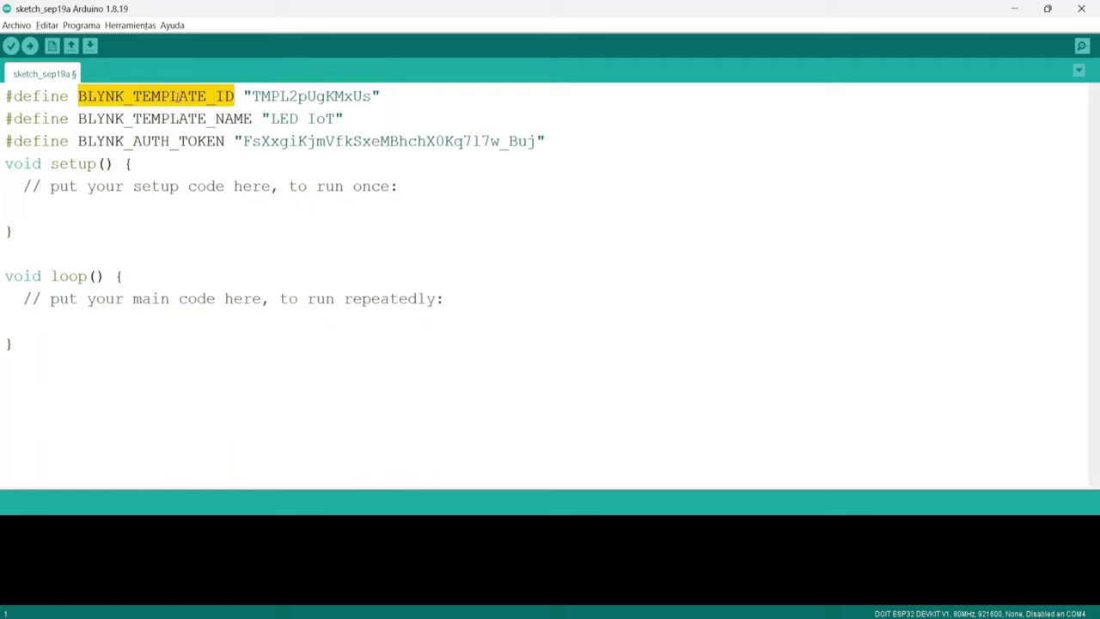
{"action": "left_click", "coordinate": [187, 118]}
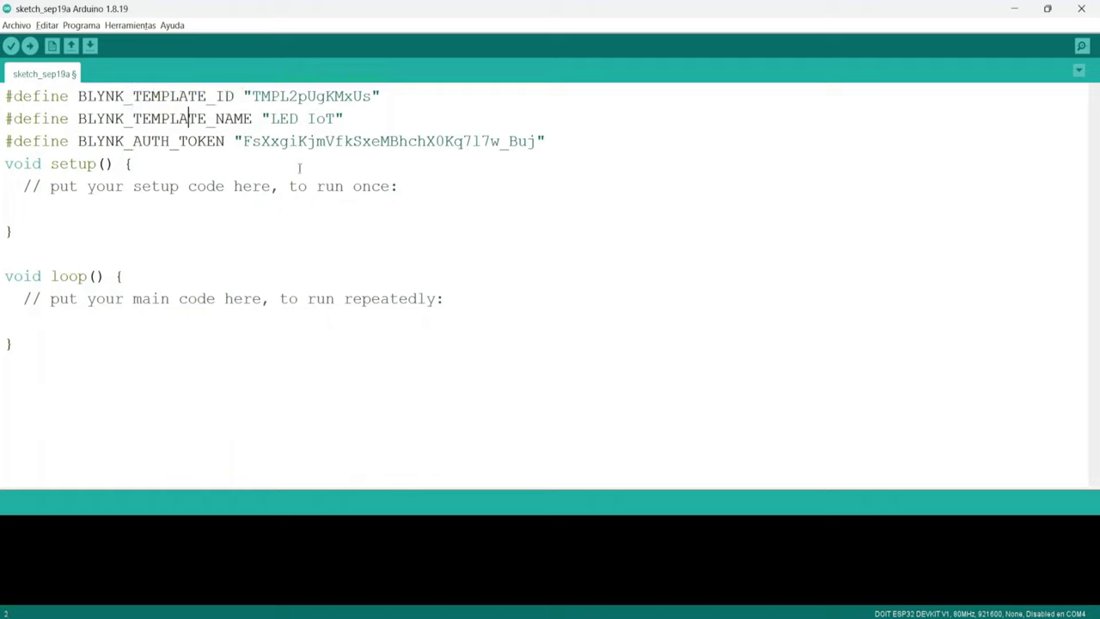
- Open the Library Manager via Programa > Incluir Librería > Administrar Bibliotecas
{"action": "left_click", "coordinate": [77, 26]}
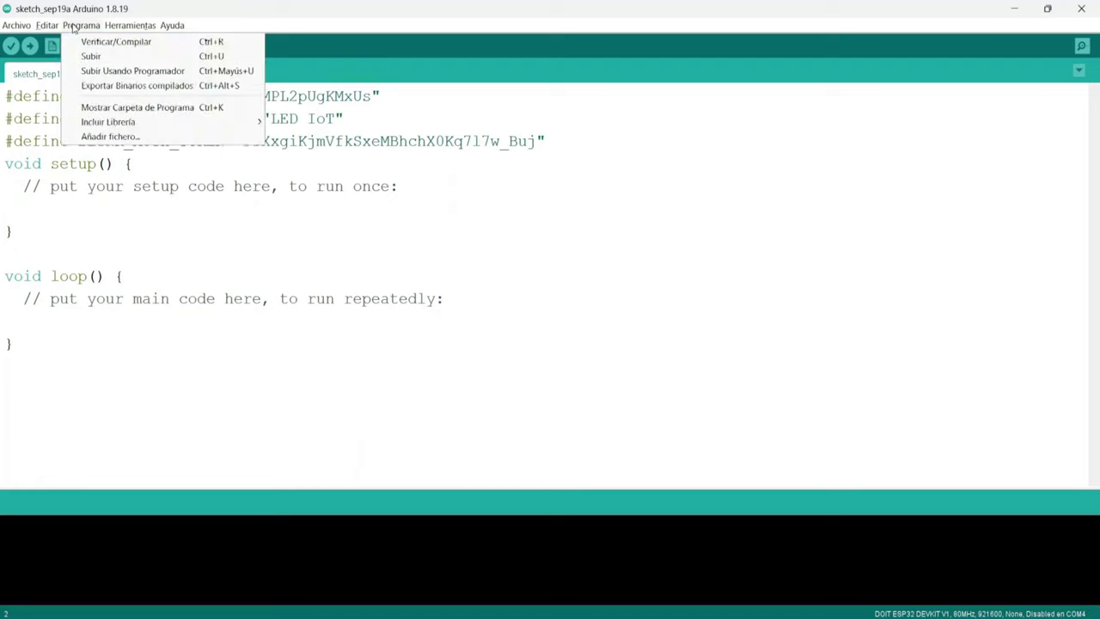
{"action": "mouse_move", "coordinate": [198, 122]}
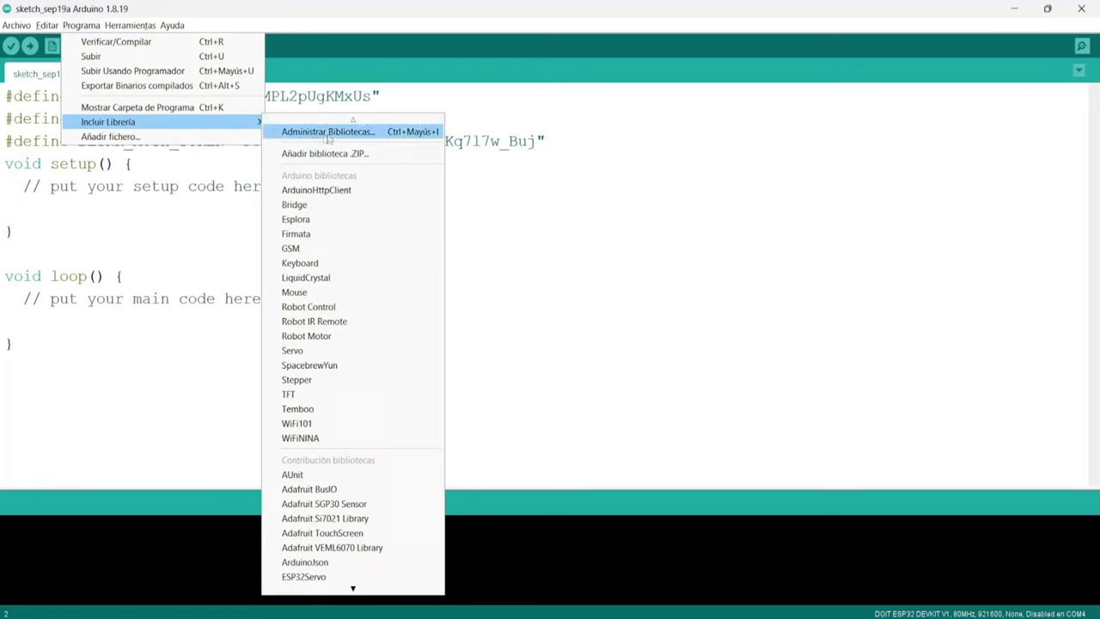
{"action": "left_click", "coordinate": [361, 138]}
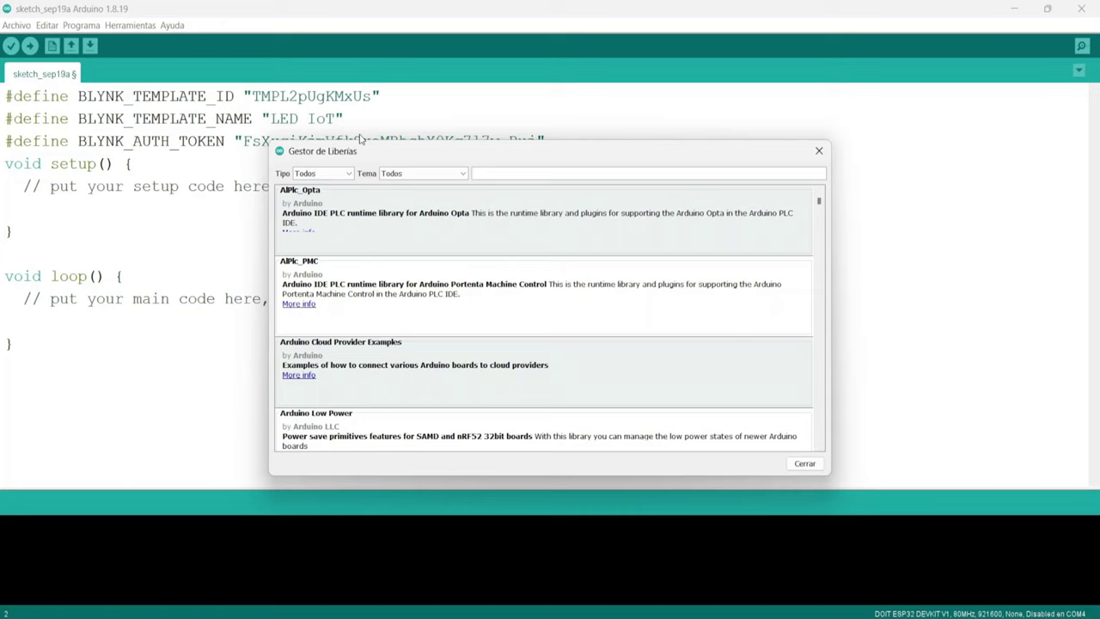
- Install Blynk library 1.3.2 with all missing dependencies, then close the Library Manager
{"action": "mouse_move", "coordinate": [569, 187]}
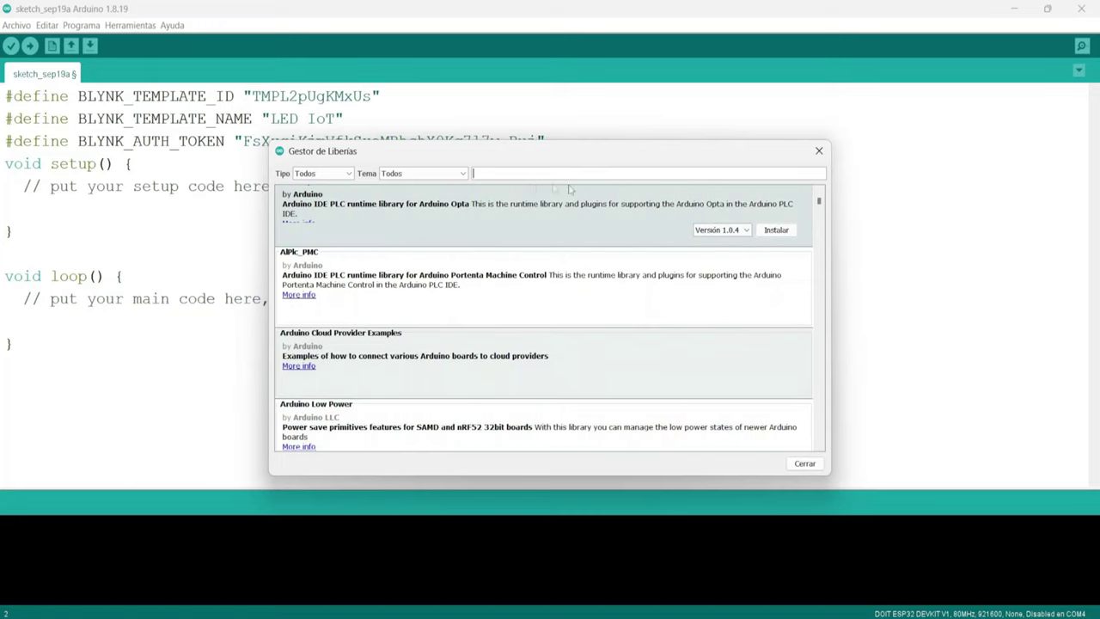
{"action": "type", "text": "blynk"}
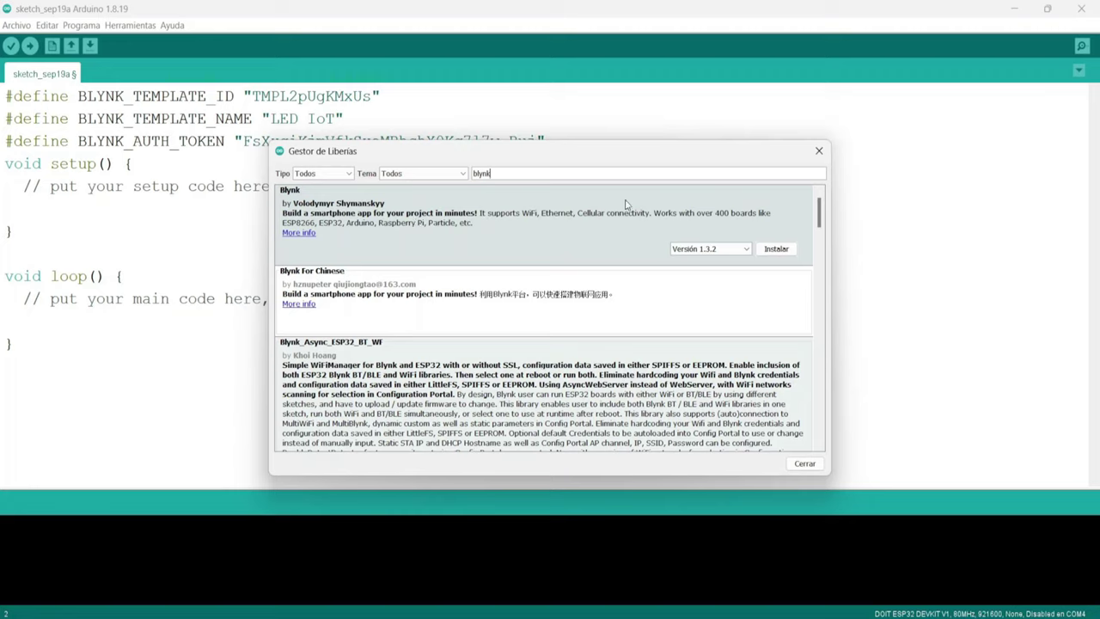
{"action": "left_click", "coordinate": [781, 253]}
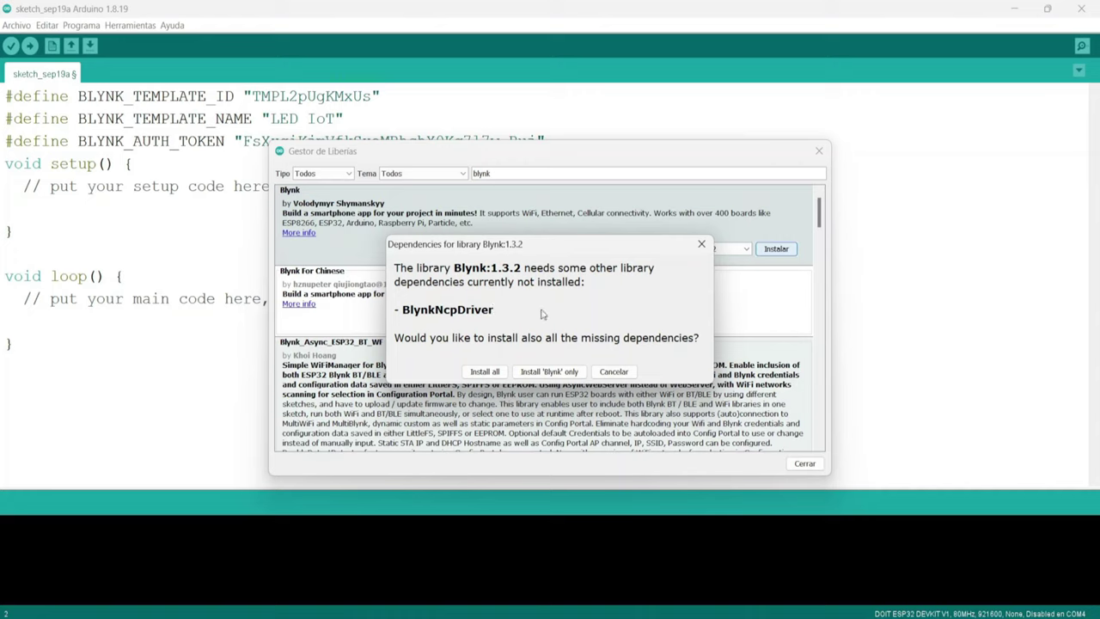
{"action": "left_click", "coordinate": [485, 371]}
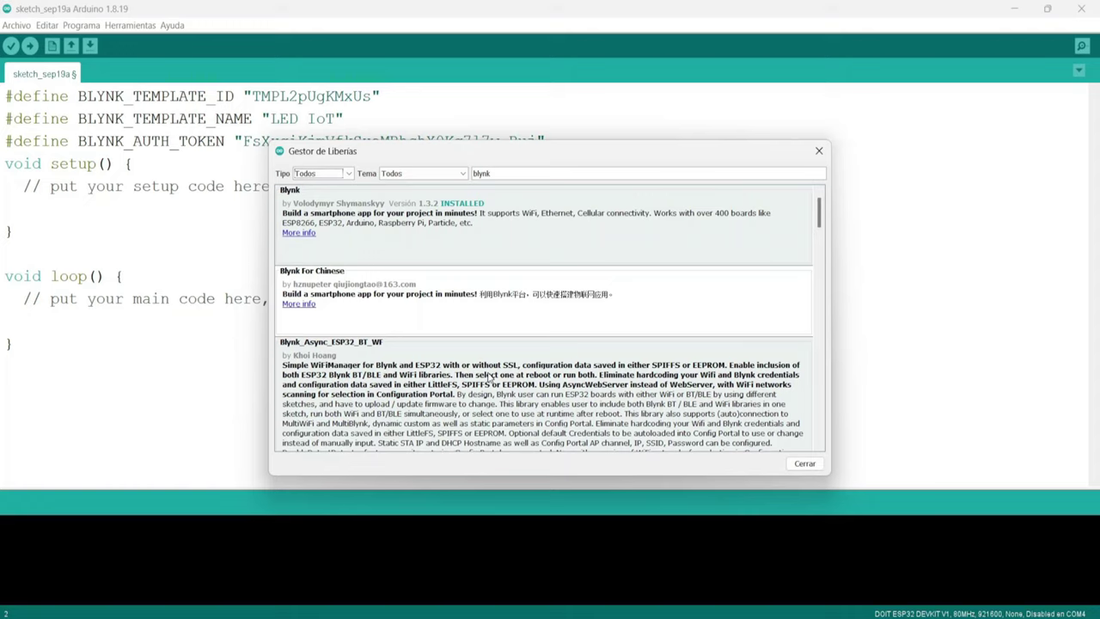
{"action": "left_click", "coordinate": [411, 190]}
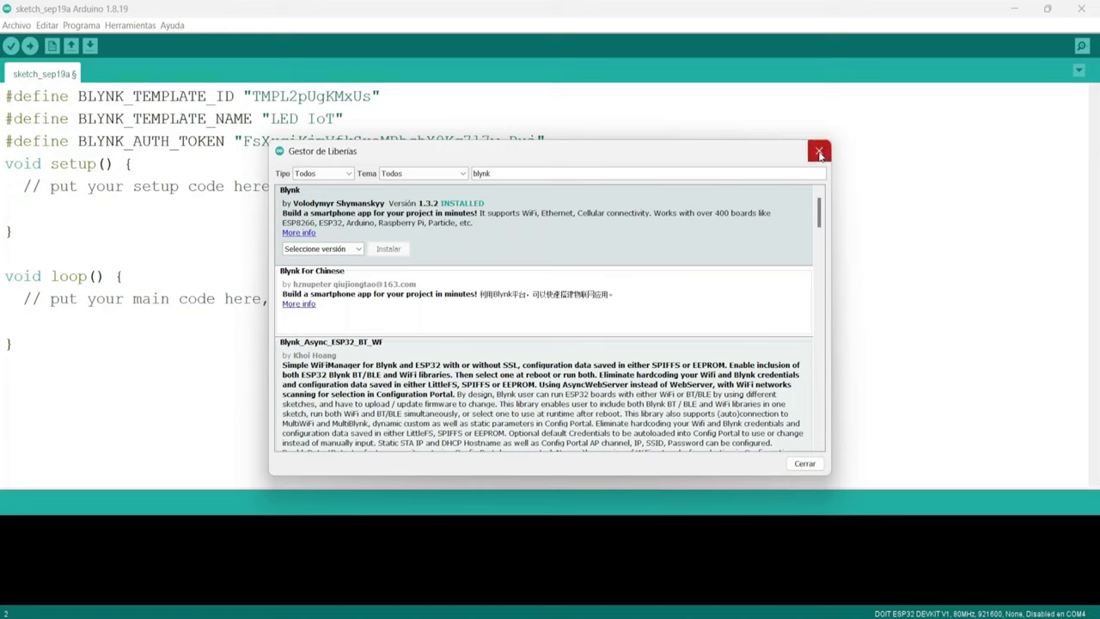
{"action": "left_click", "coordinate": [816, 464]}
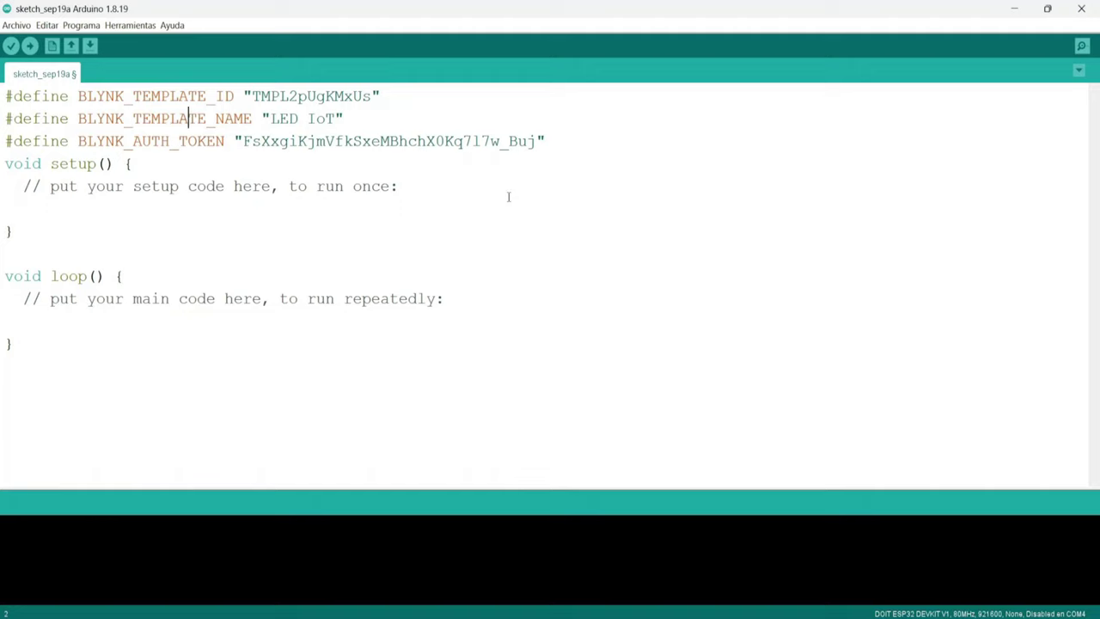
- Review the Blynk #define block and the BLYNK_PRINT Serial line in the sketch
{"action": "left_click", "coordinate": [152, 118]}
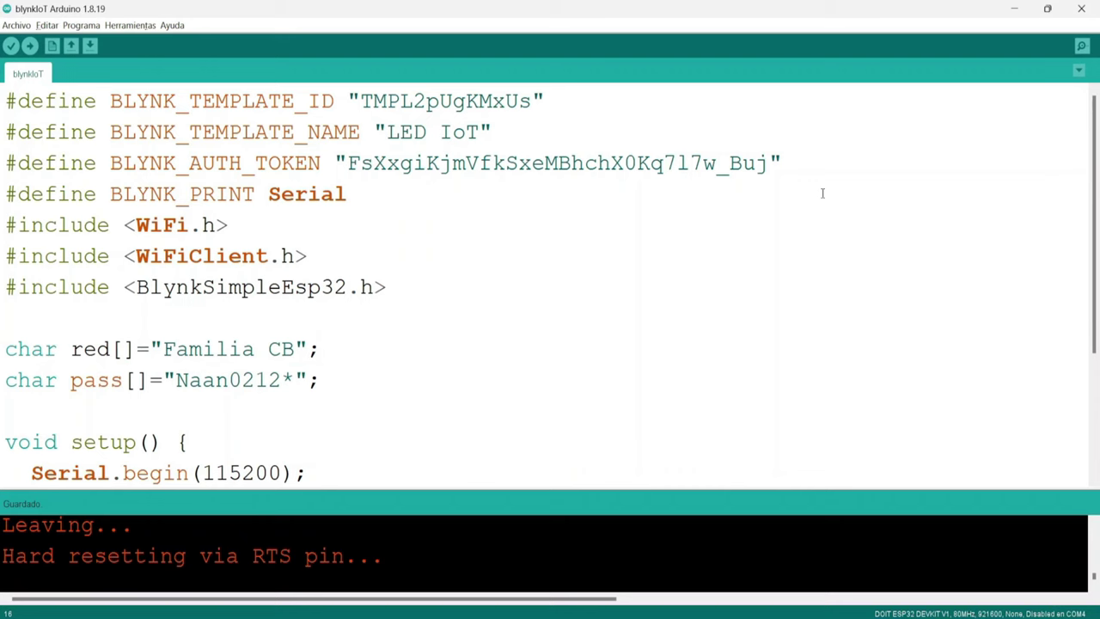
{"action": "scroll", "coordinate": [822, 194], "scroll_direction": "down", "scroll_amount": 2}
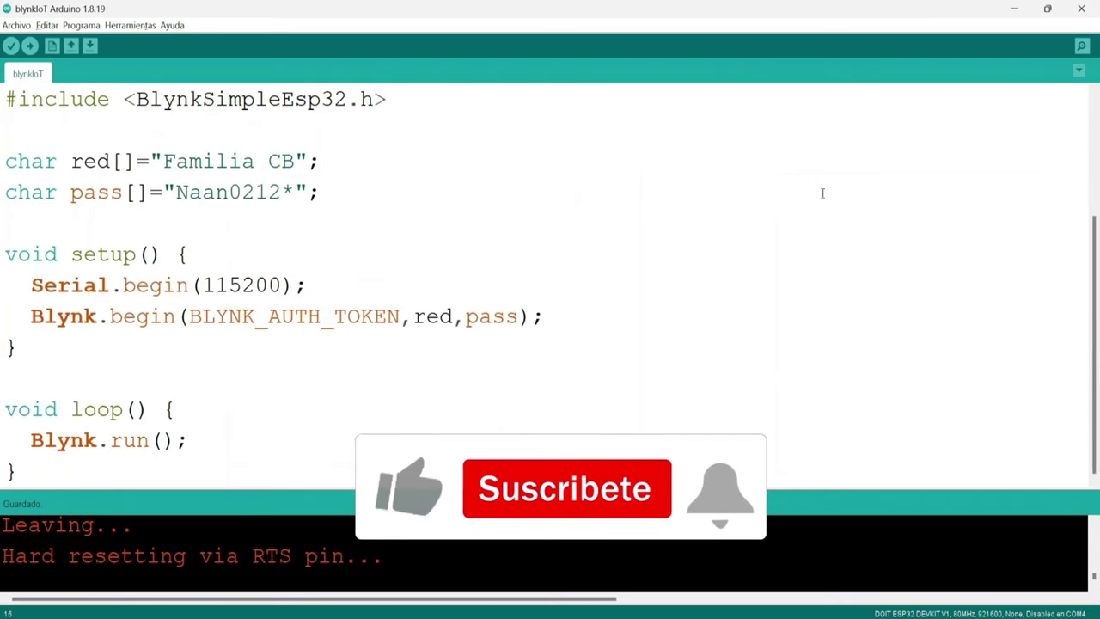
{"action": "scroll", "coordinate": [375, 214], "scroll_direction": "up", "scroll_amount": 2}
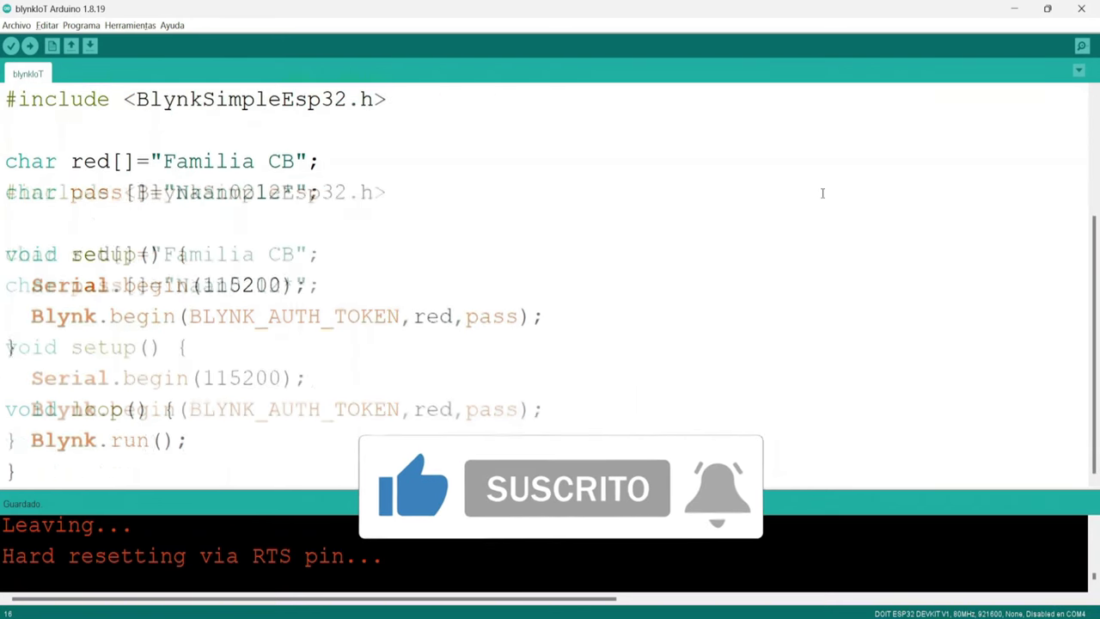
{"action": "left_click_drag", "start_coordinate": [784, 191], "coordinate": [6, 101]}
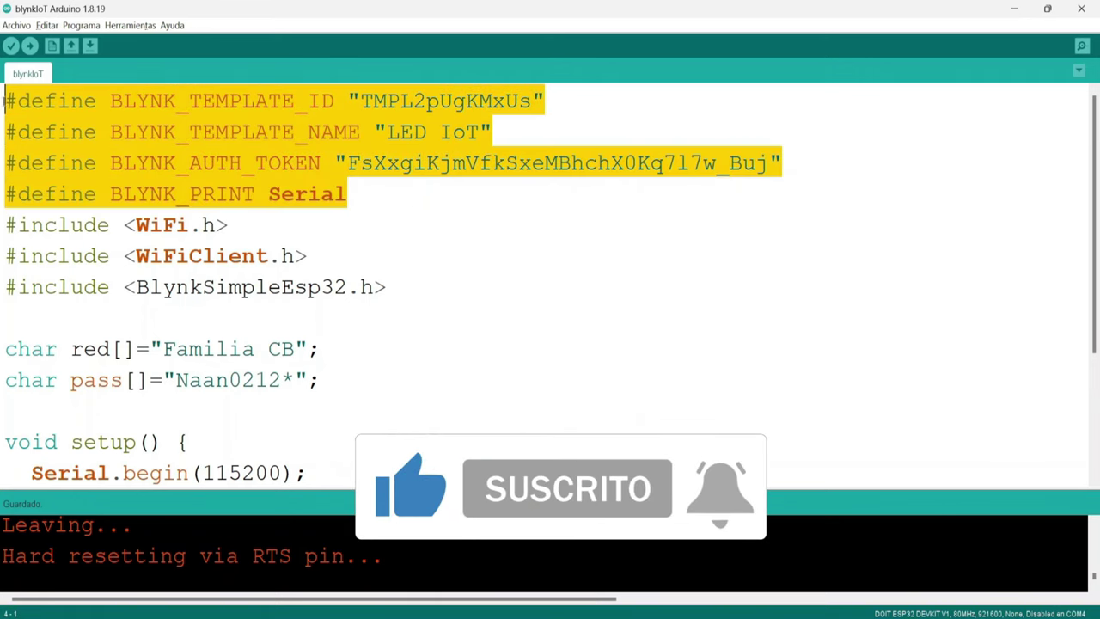
{"action": "left_click_drag", "start_coordinate": [364, 205], "coordinate": [4, 199]}
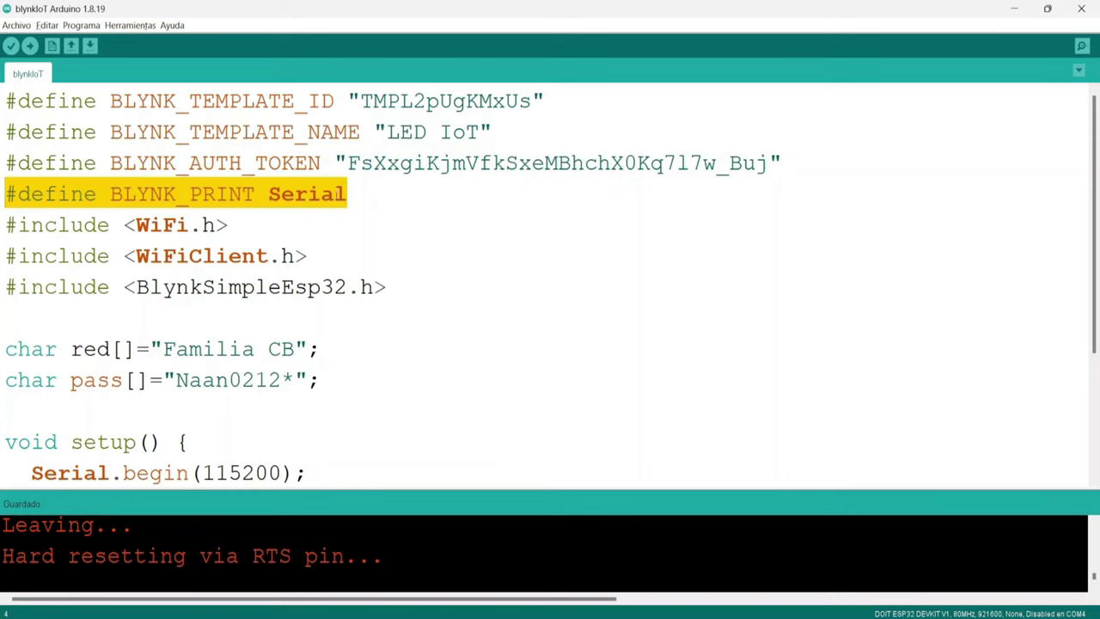
{"action": "left_click", "coordinate": [368, 194]}
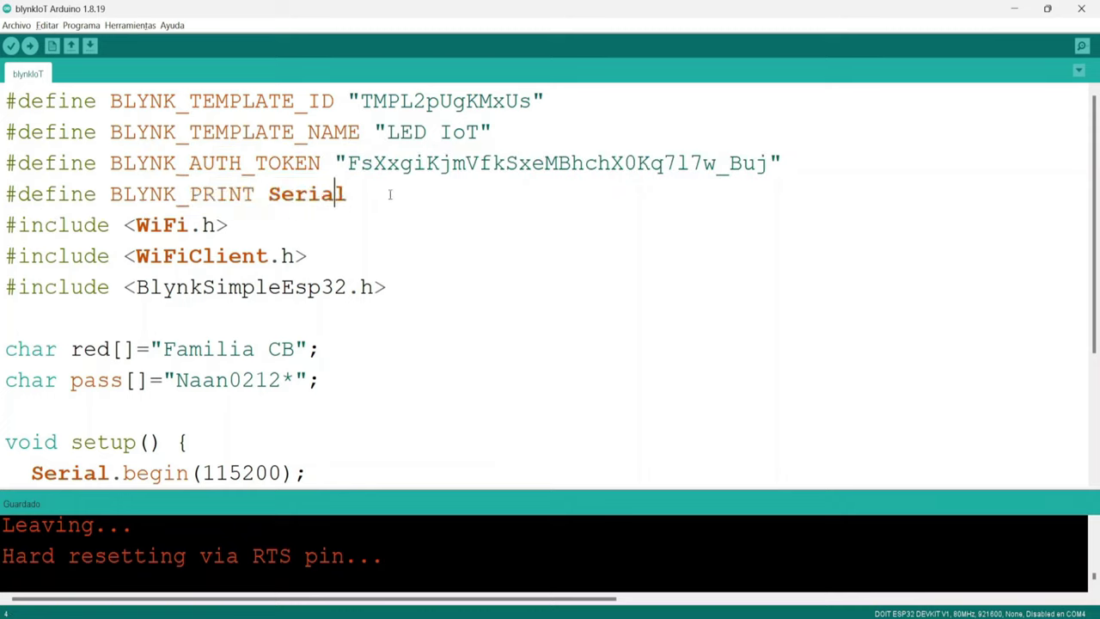